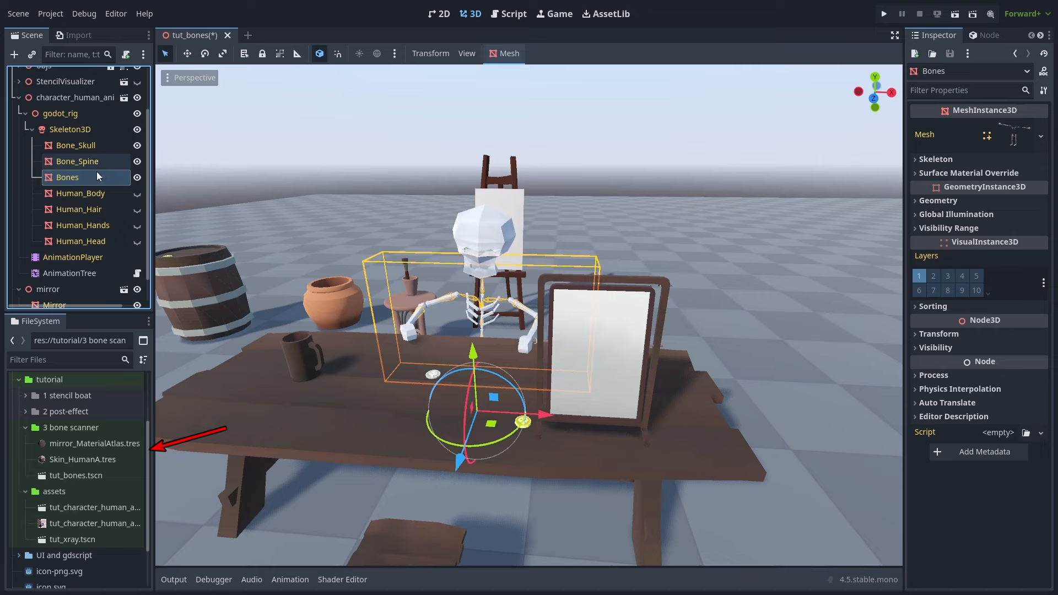
# Duplicate the Skin_HumanA.tres material in the 3 bone scanner folder as Bones_Skin_HumanA.tres
pyautogui.click(98, 457)
pyautogui.hotkey('ctrl', 'd')
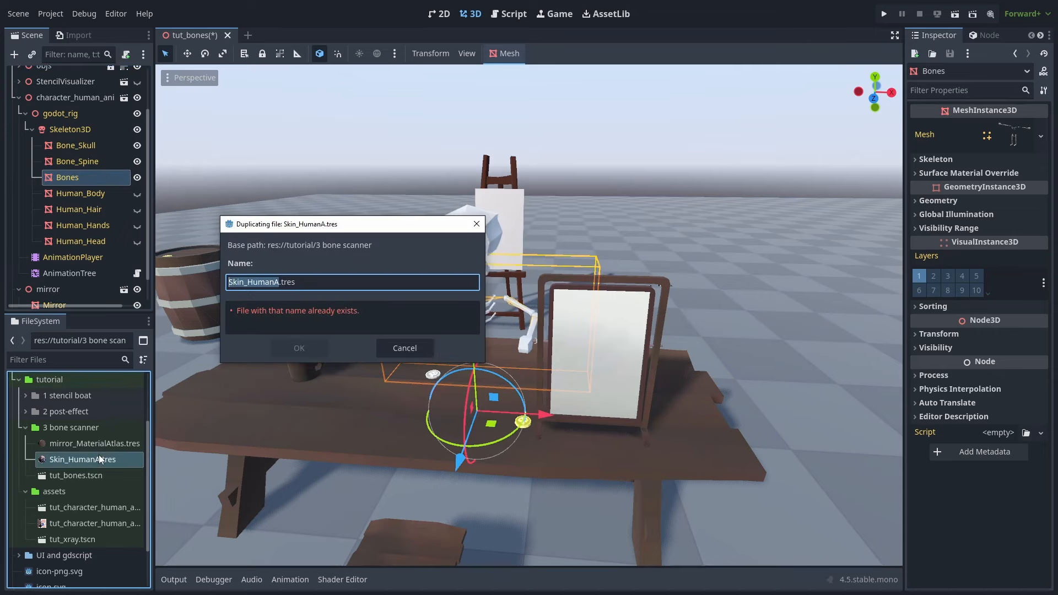
pyautogui.write('Bones')
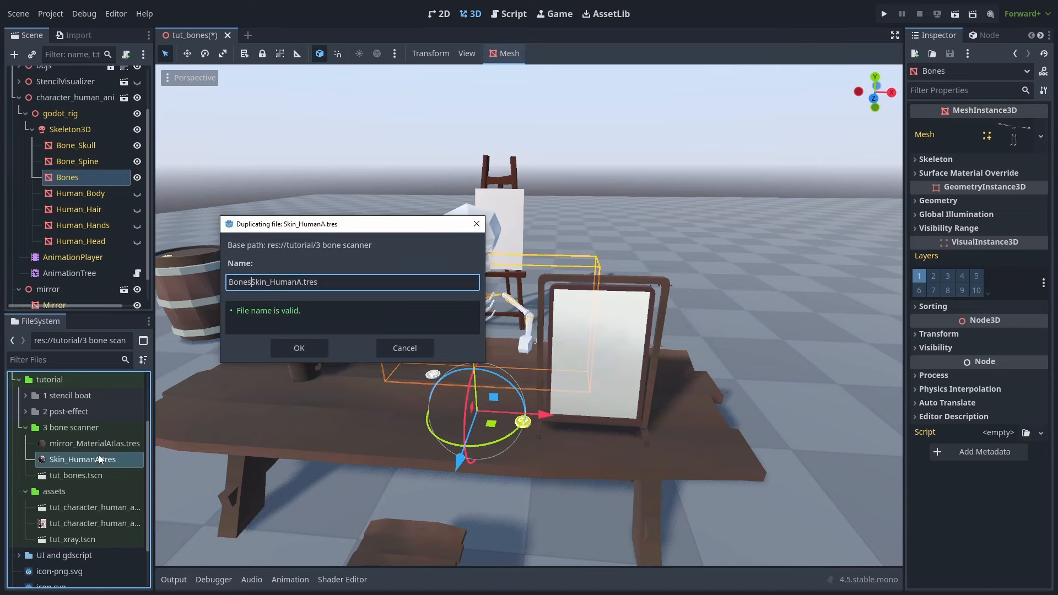
pyautogui.write('_')
pyautogui.press('Return')
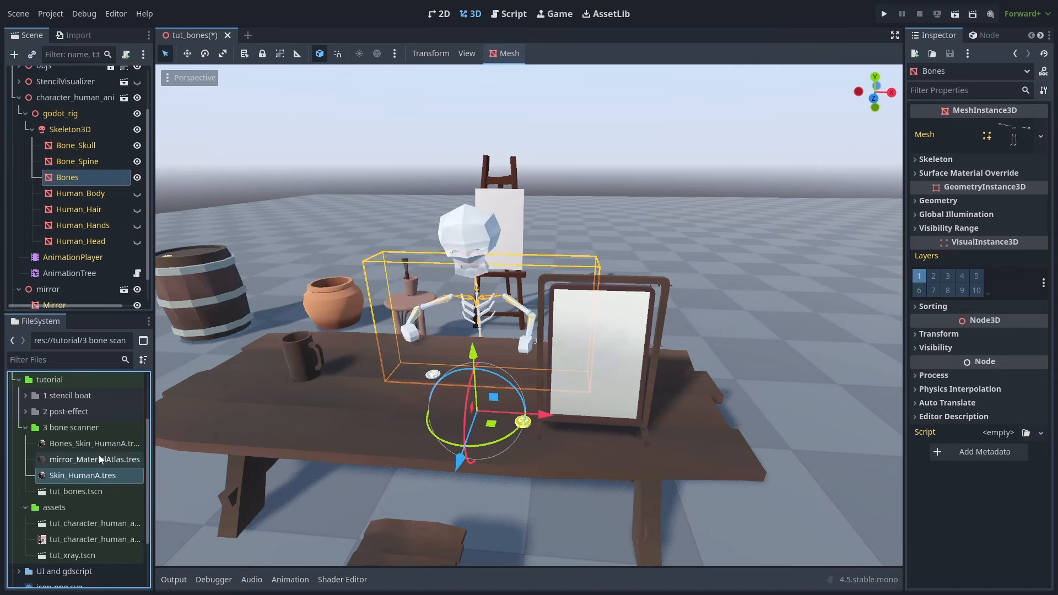
# Assign Bones_Skin_HumanA.tres as the geometry material override of Bone_Skull, Bone_Spine and Bones together
pyautogui.click(86, 145)
pyautogui.keyDown('shift'); pyautogui.click(86, 177); pyautogui.keyUp('shift')
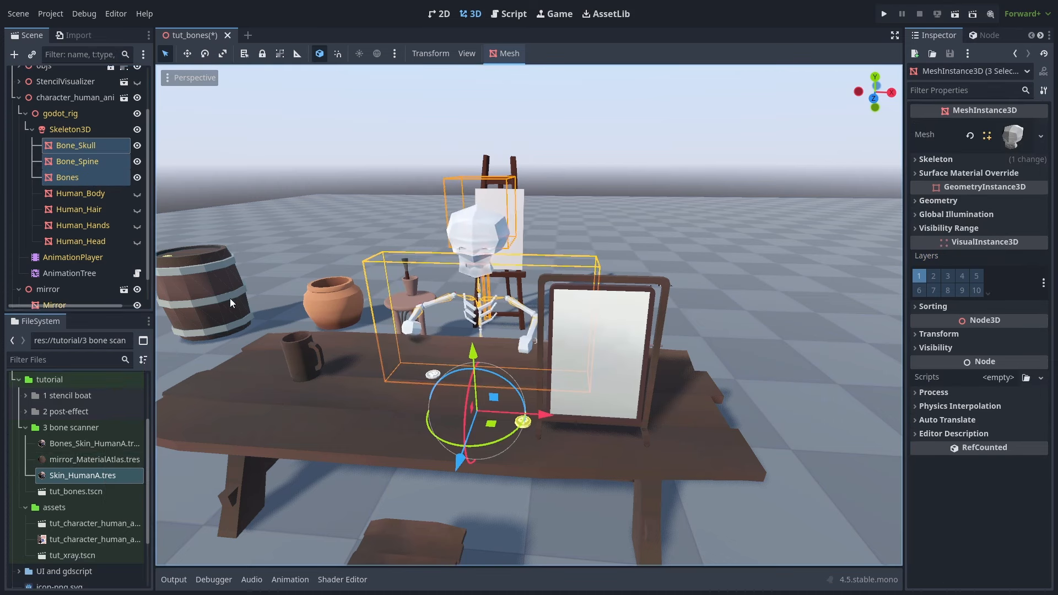
pyautogui.moveTo(89, 443); pyautogui.dragTo(1002, 222)
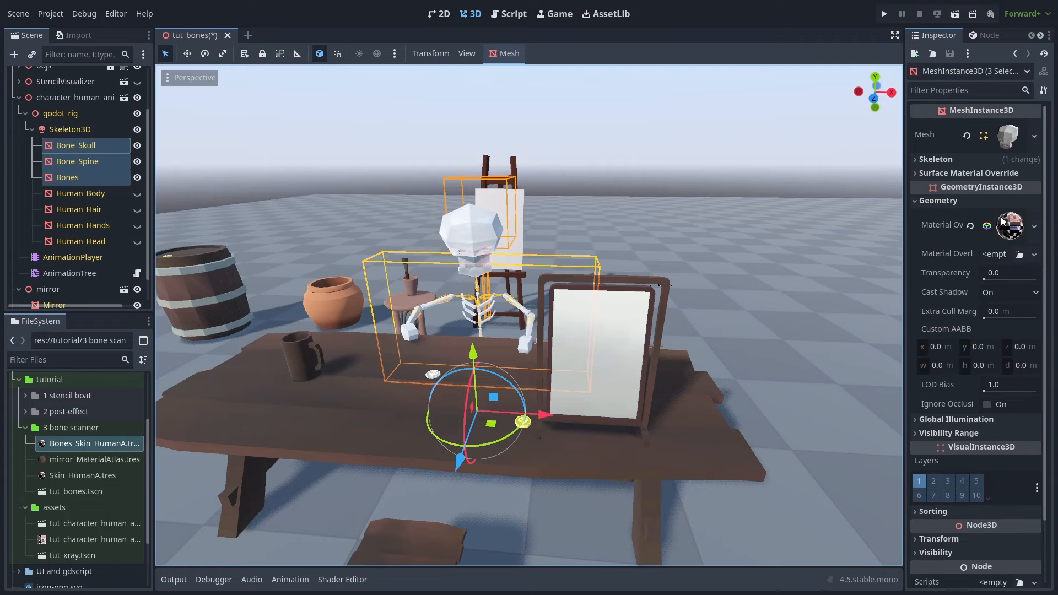
# Set the bone override material's stencil mode to Custom with the Write flag enabled
pyautogui.click(1004, 224)
pyautogui.scroll(-6, 1004, 226)
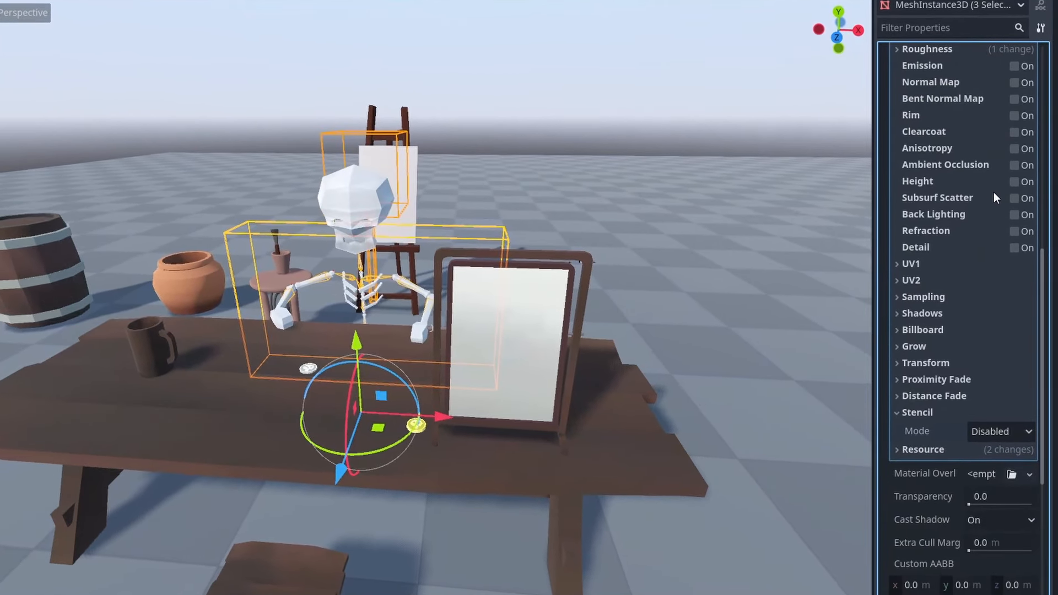
pyautogui.scroll(-3, 977, 353)
pyautogui.click(992, 287)
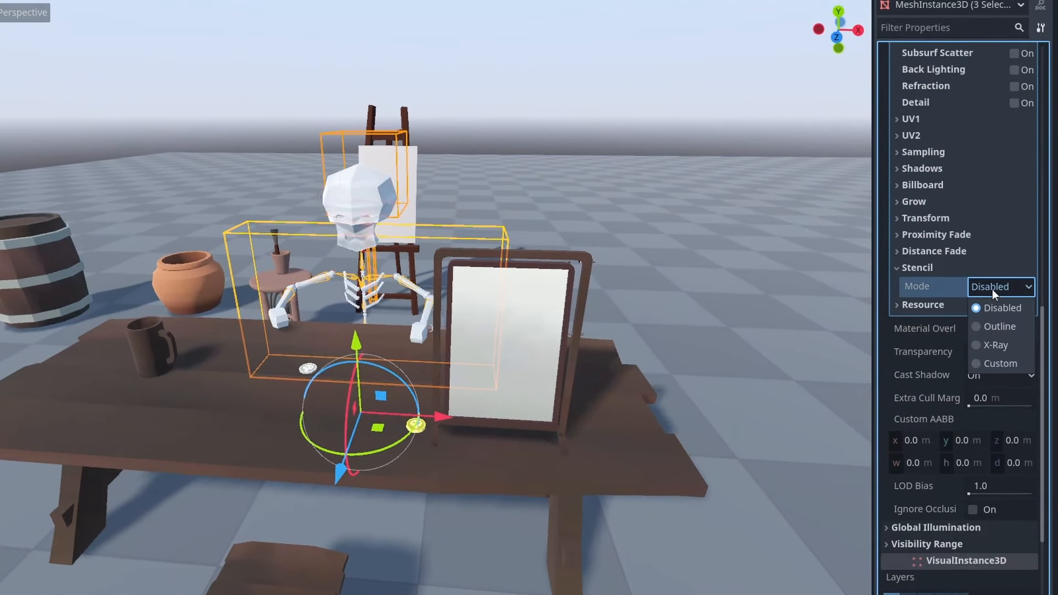
pyautogui.click(997, 362)
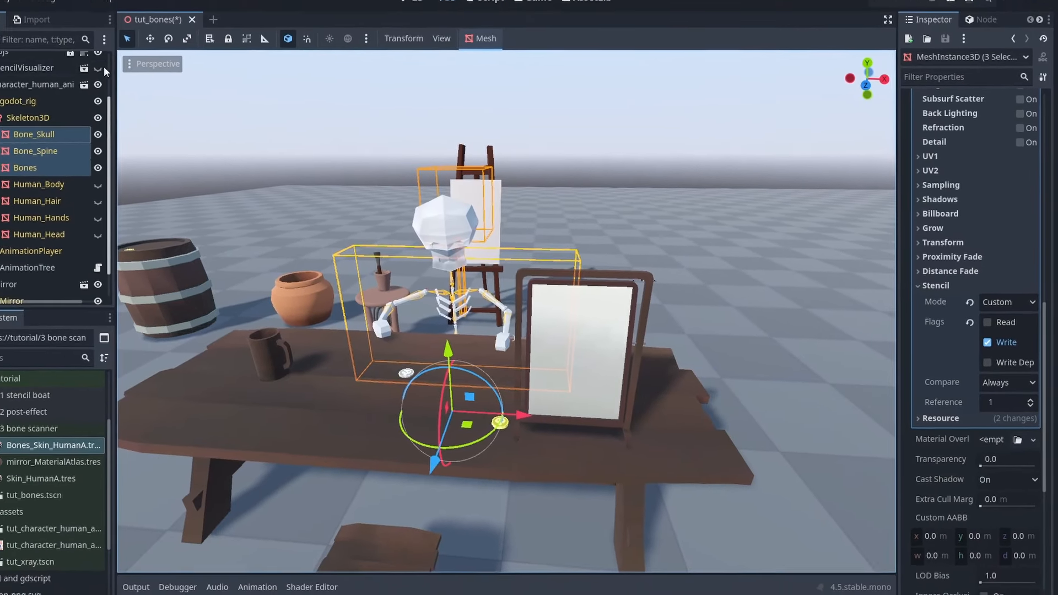
# Switch the StencilVisualizer on and off to examine what the bone meshes write to the stencil buffer
pyautogui.click(138, 82)
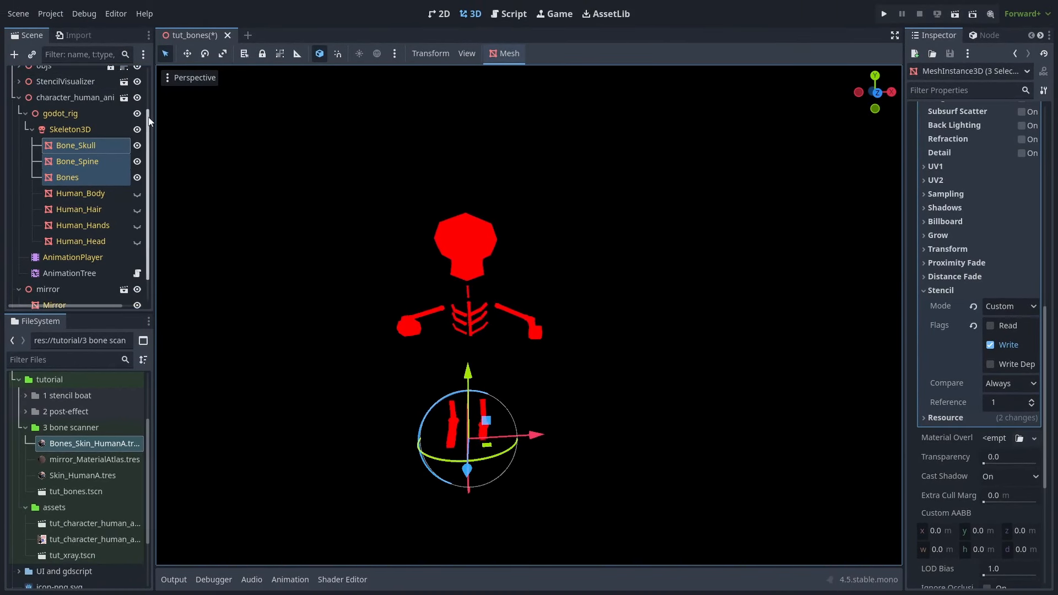
pyautogui.click(138, 83)
pyautogui.click(139, 83)
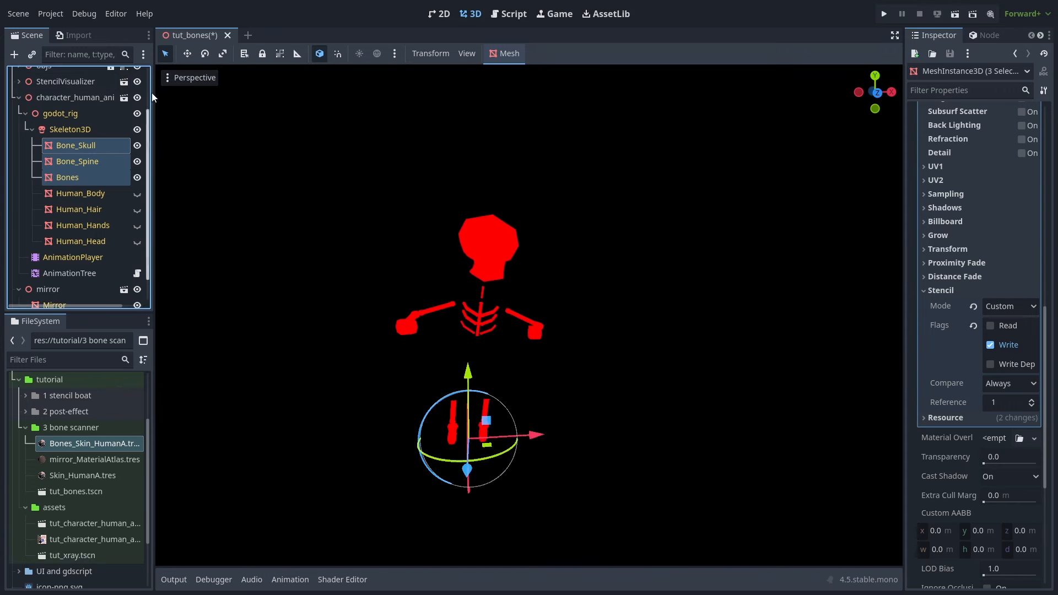
pyautogui.click(139, 83)
pyautogui.click(139, 83)
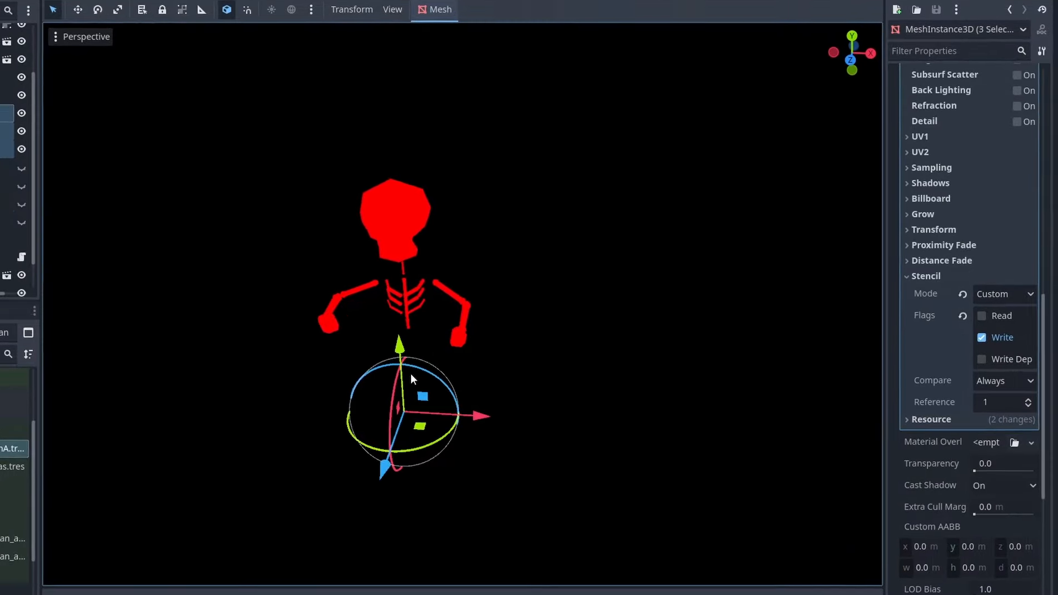
# Try the Write Depth Fail stencil flag on the bone material and compare it with the normal scene view
pyautogui.click(999, 360)
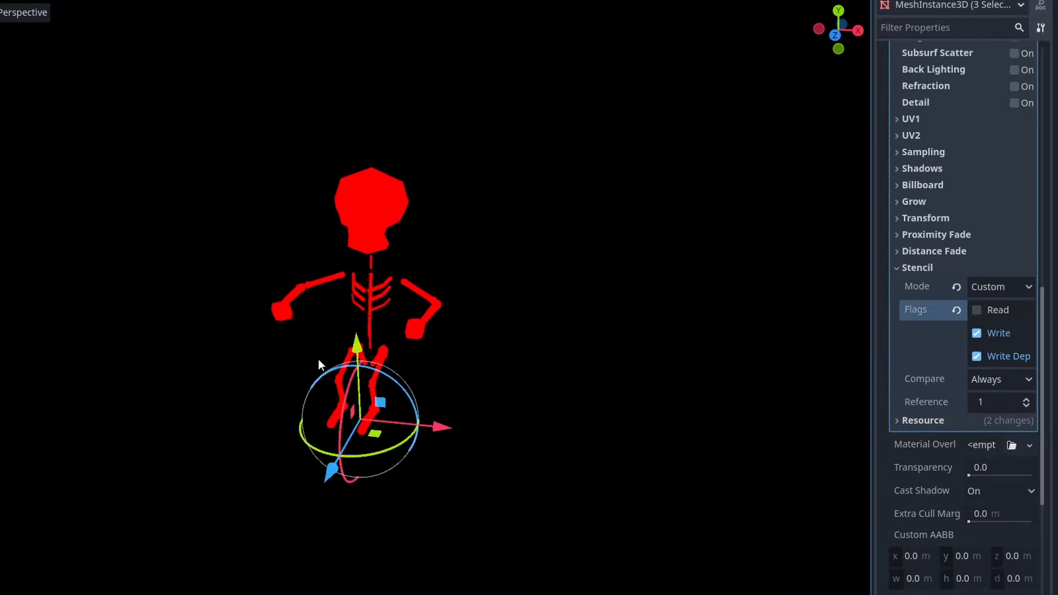
pyautogui.click(114, 71)
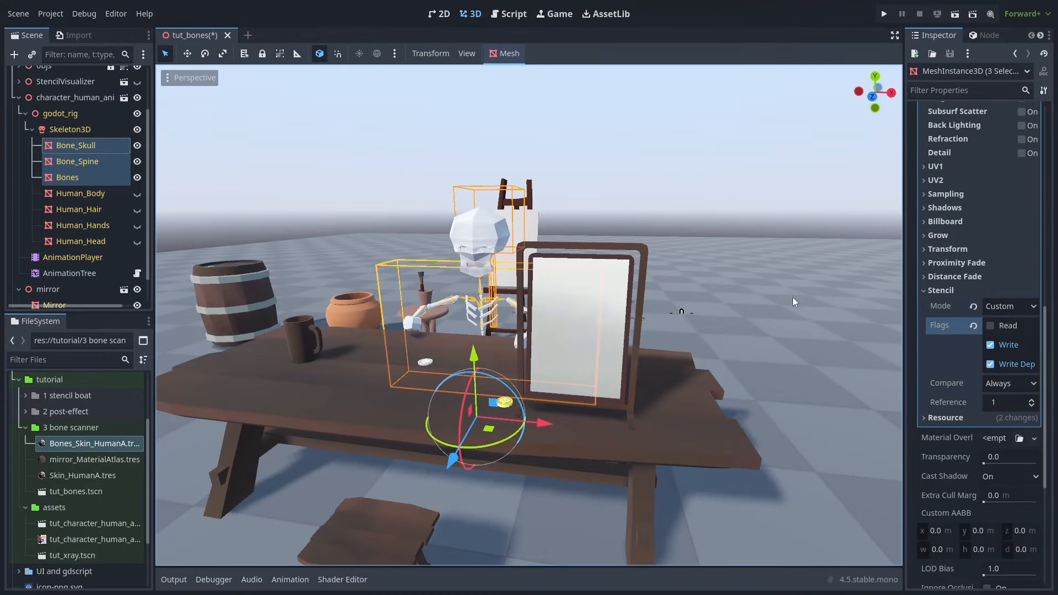
pyautogui.click(1000, 364)
# Make Human_Body, Human_Hair and Human_Hands visible and compare the stencil view with the normal scene
pyautogui.click(138, 81)
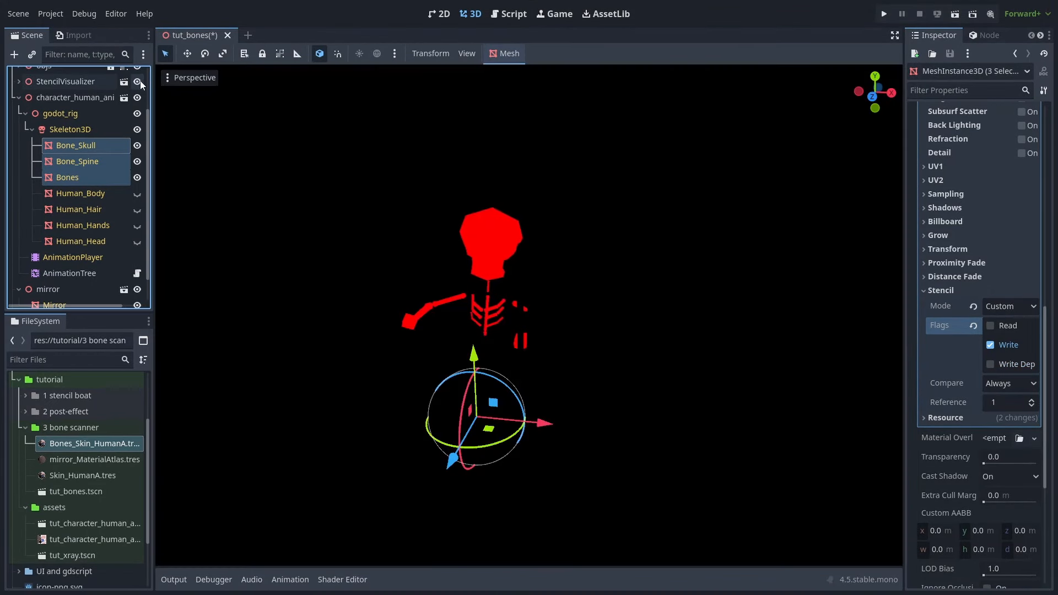
pyautogui.click(137, 193)
pyautogui.click(137, 210)
pyautogui.click(138, 225)
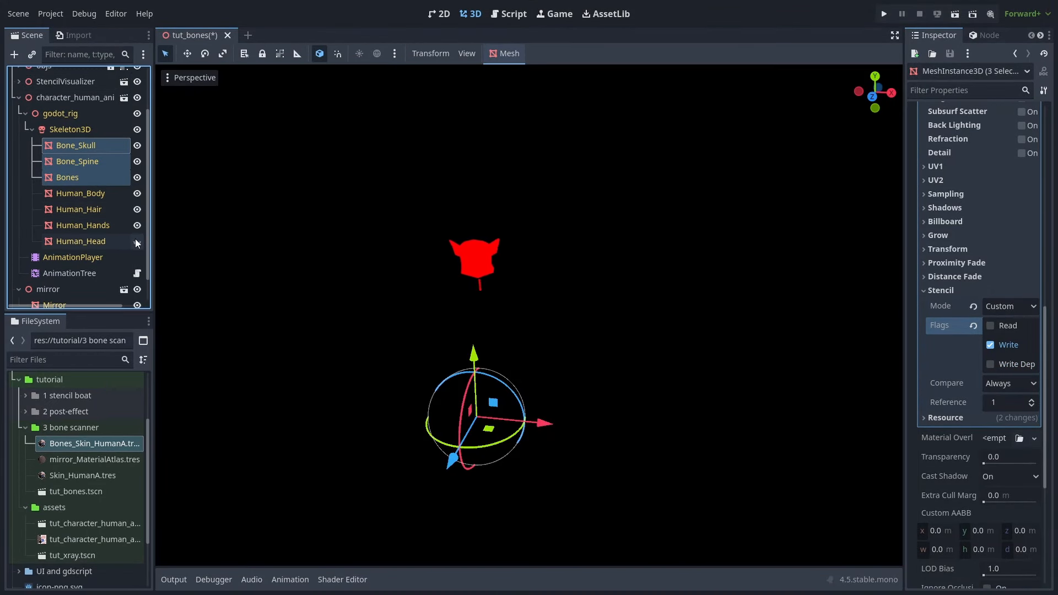
pyautogui.click(138, 84)
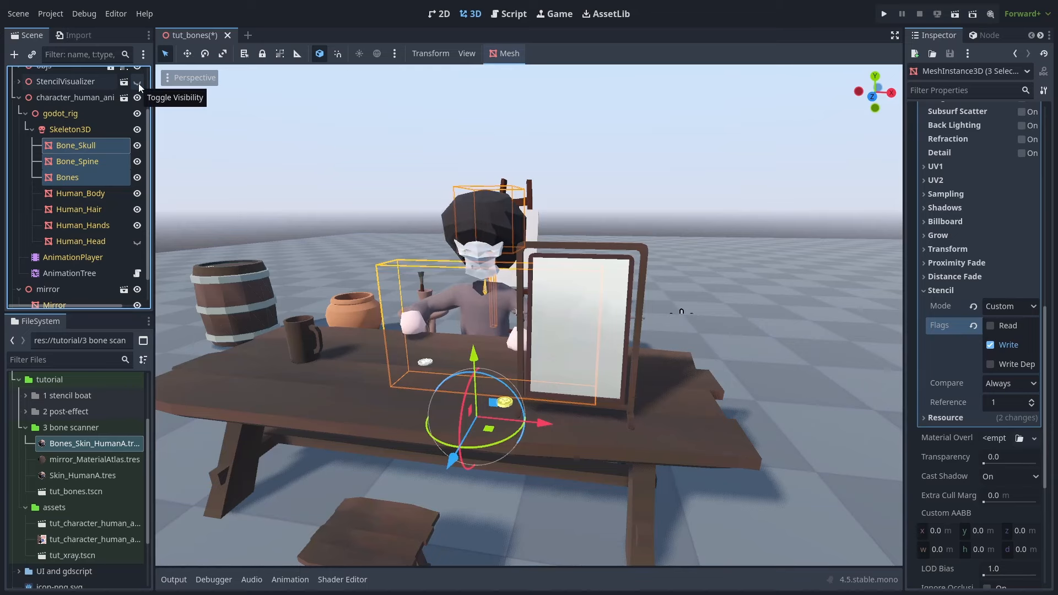
pyautogui.click(137, 84)
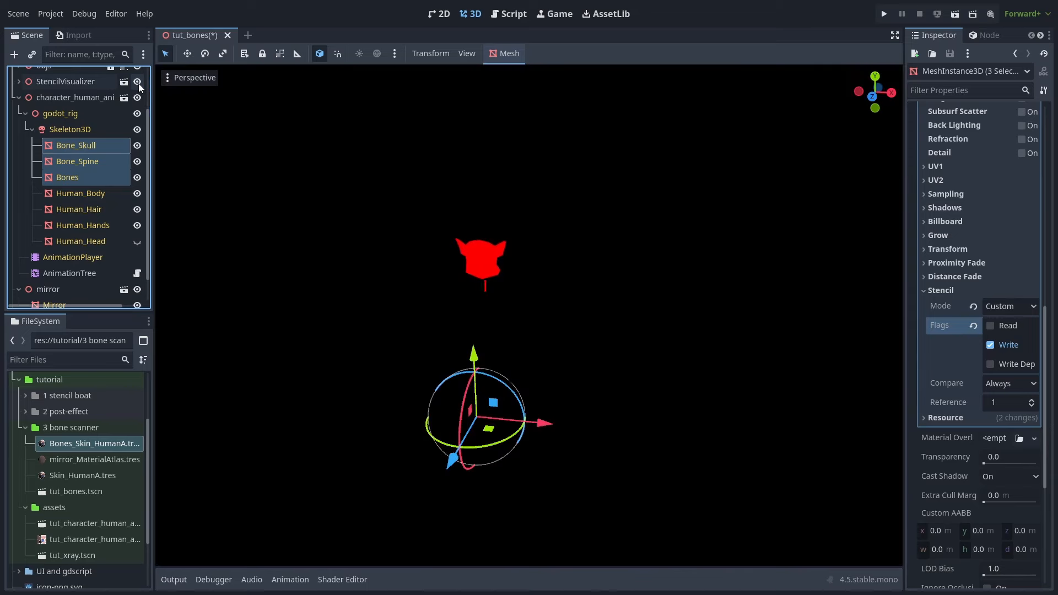
# Enable the bone material's Write Depth Fail flag and return to the normal scene view with Human_Head visible
pyautogui.click(1005, 363)
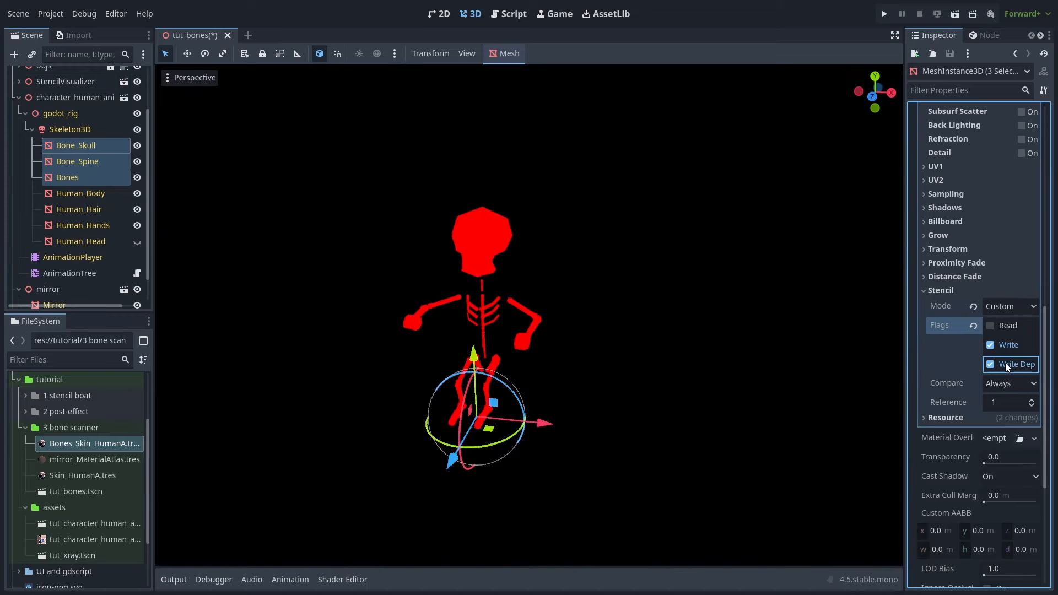
pyautogui.click(138, 82)
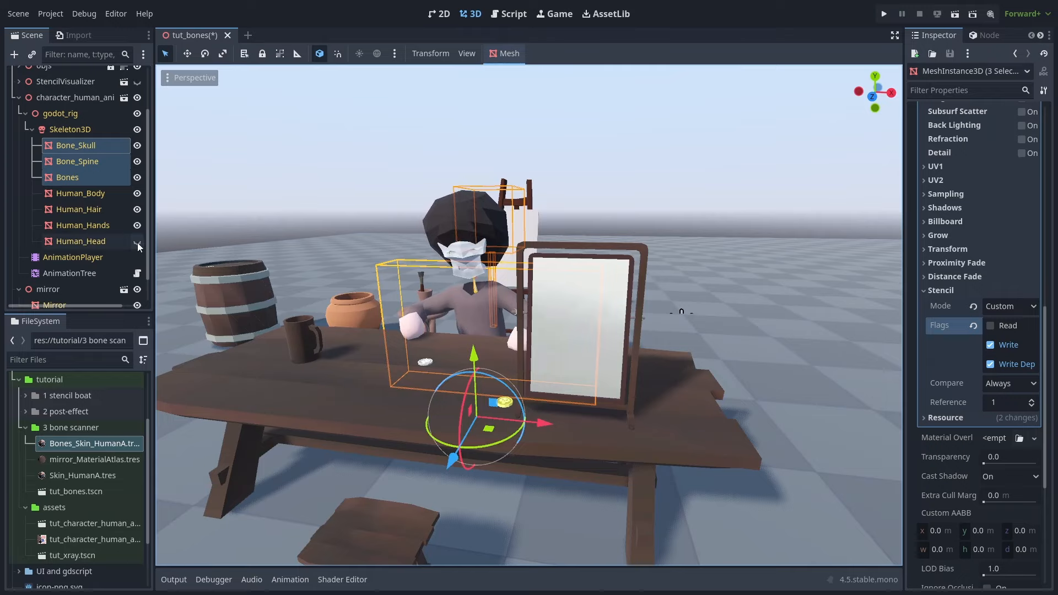
pyautogui.click(521, 165)
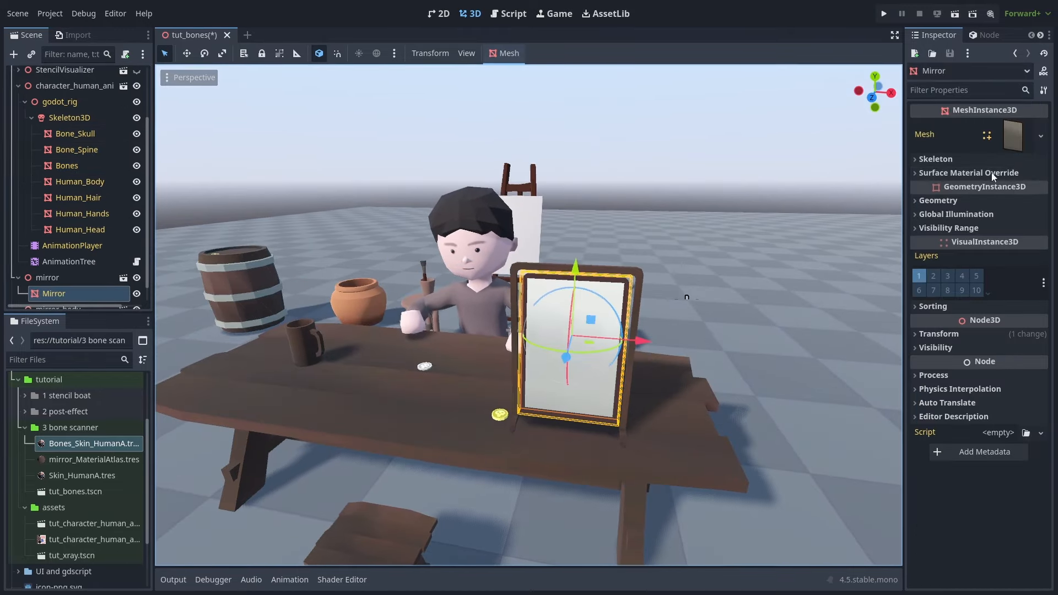
# Open the MirrorMat material of Surface 1 inside the Mirror node's mesh
pyautogui.click(1012, 131)
pyautogui.click(942, 381)
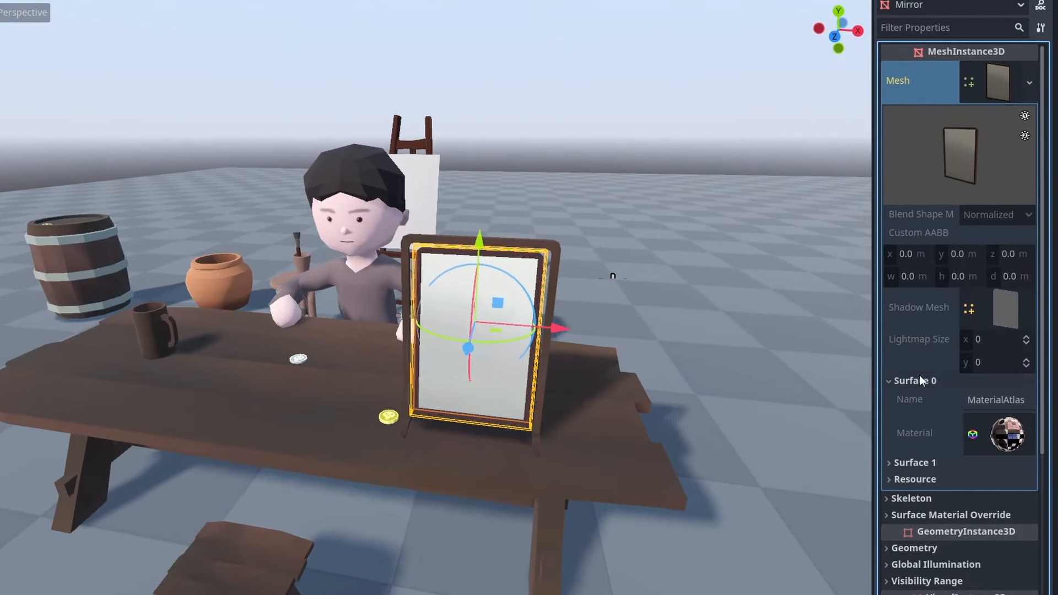
pyautogui.scroll(-5, 920, 375)
pyautogui.click(957, 248)
pyautogui.click(1000, 300)
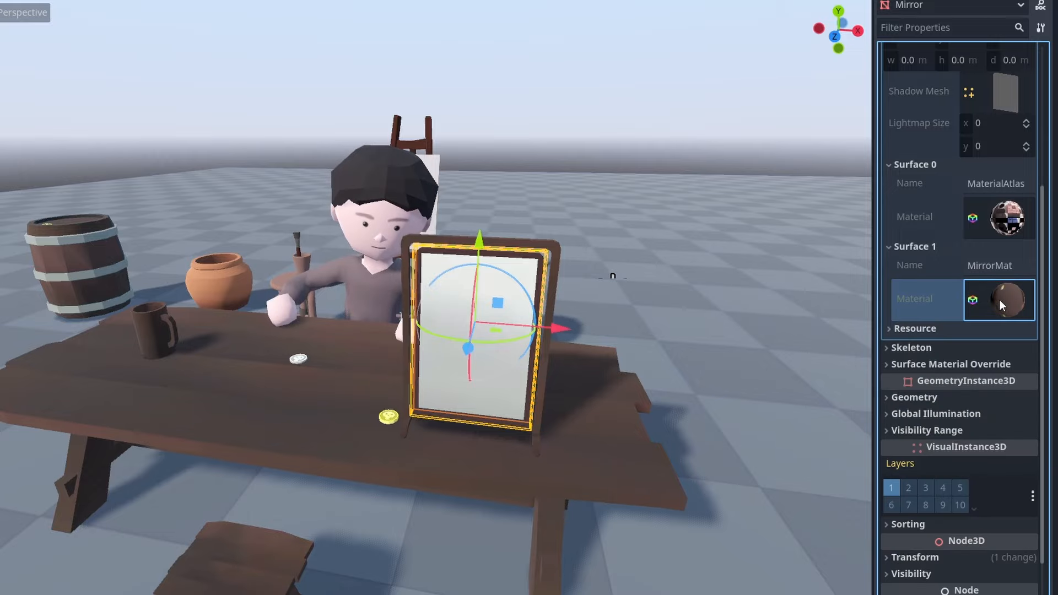
pyautogui.click(1000, 299)
# Set the MirrorMat albedo color to pure red (ff0000)
pyautogui.scroll(-3, 1000, 300)
pyautogui.click(1000, 321)
pyautogui.moveTo(975, 11); pyautogui.dragTo(990, 0)
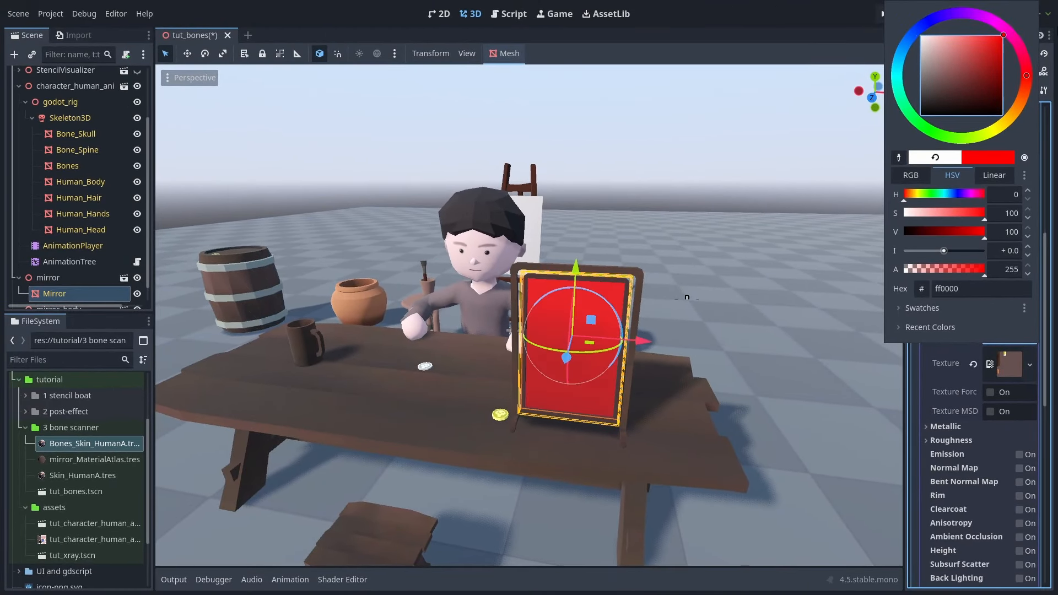
pyautogui.click(666, 144)
# Review the red mirror surface and the transparency options of its MirrorMat material
pyautogui.moveTo(750, 223); pyautogui.dragTo(719, 208, button='middle')
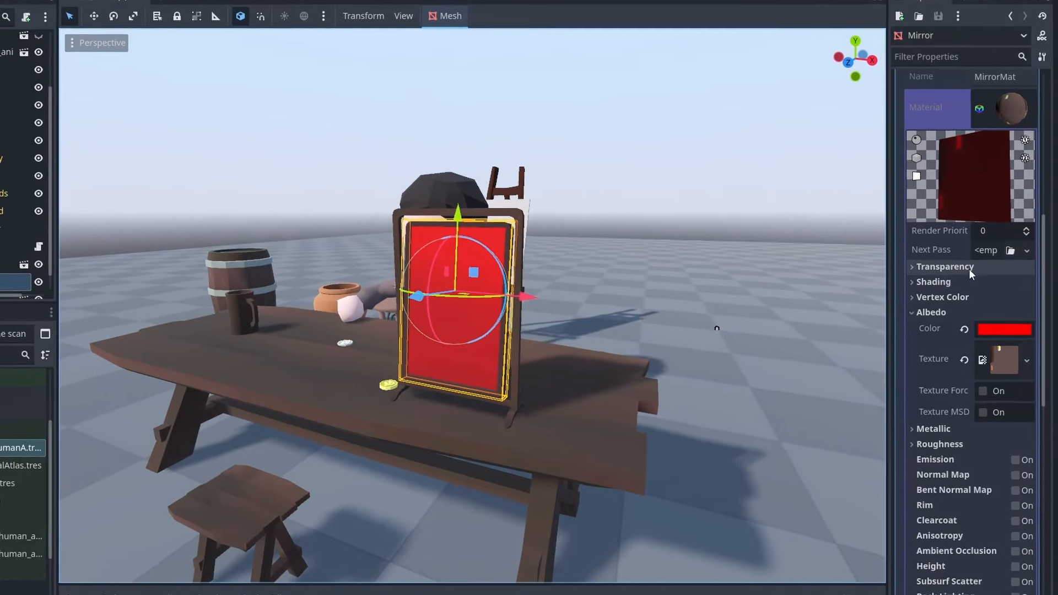
pyautogui.click(969, 269)
pyautogui.click(988, 285)
pyautogui.click(1003, 321)
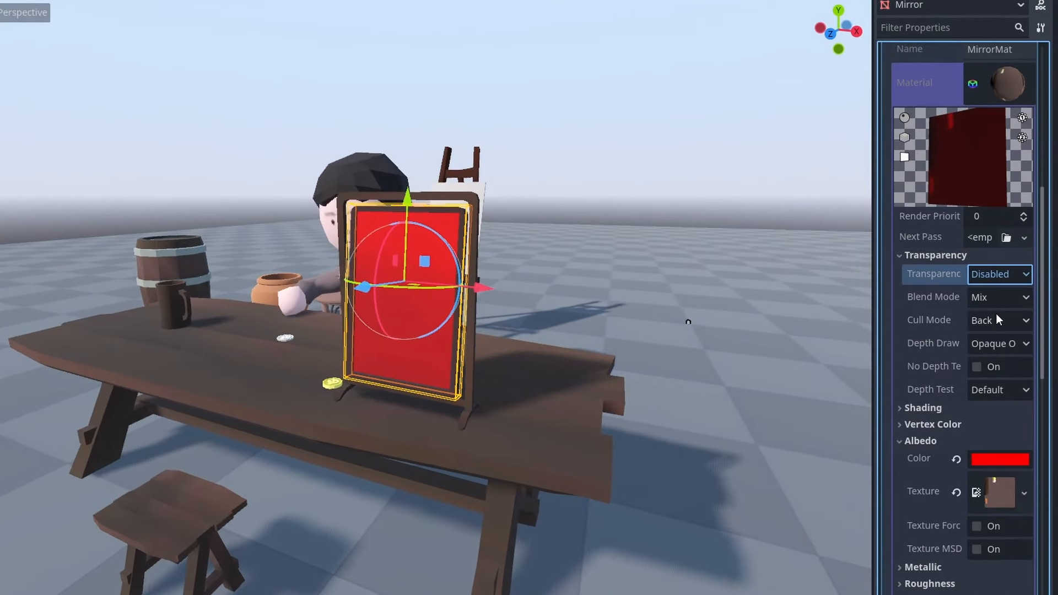
pyautogui.click(951, 260)
# Set the MirrorMat stencil to Custom mode with the Read flag enabled and Compare set to Equal
pyautogui.scroll(-5, 951, 260)
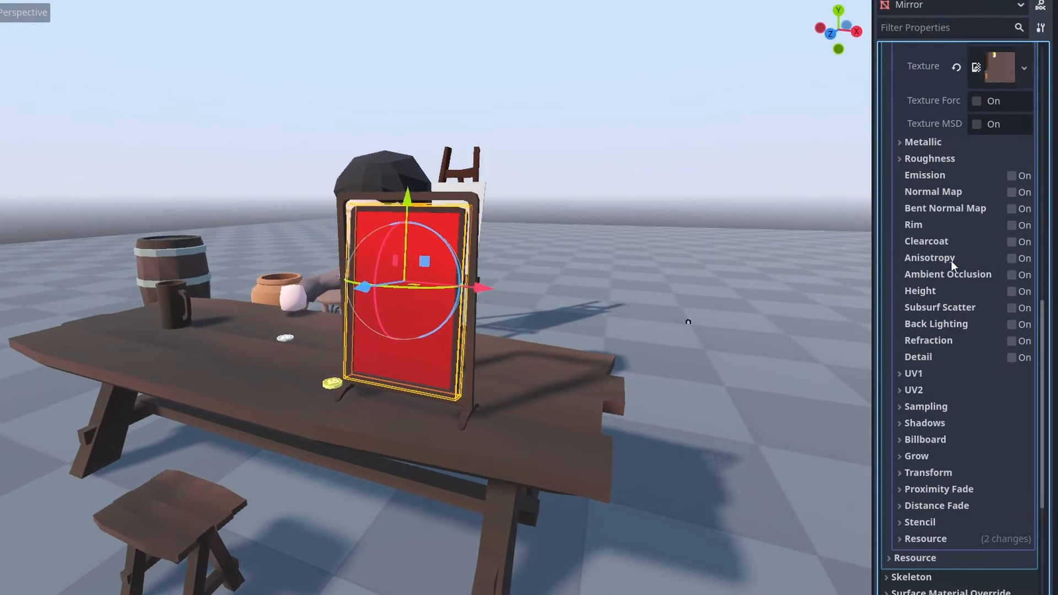
pyautogui.scroll(-3, 952, 260)
pyautogui.click(921, 378)
pyautogui.click(983, 397)
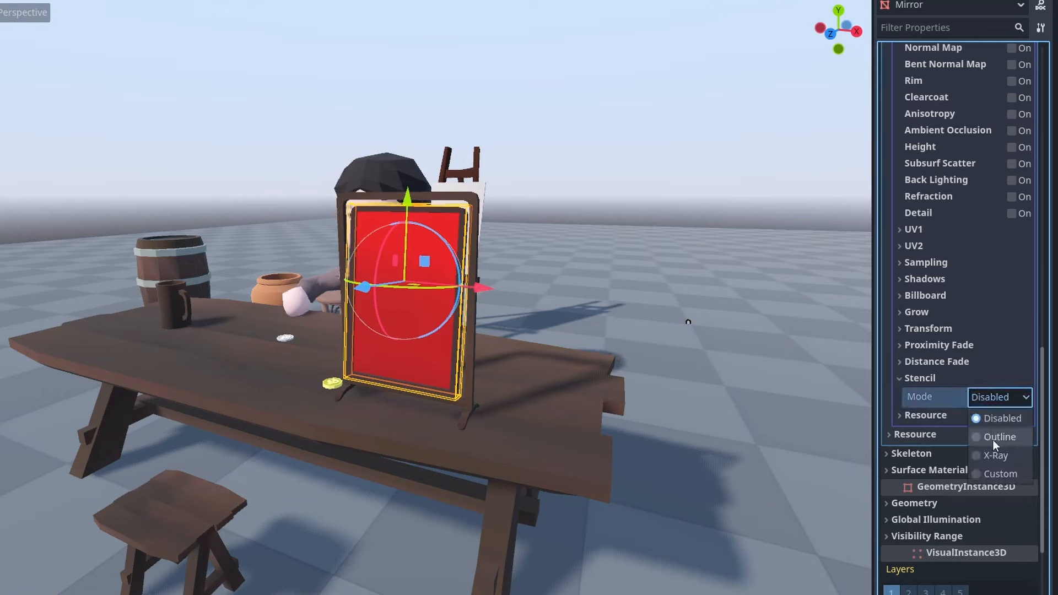
pyautogui.click(1000, 474)
pyautogui.scroll(-3, 997, 408)
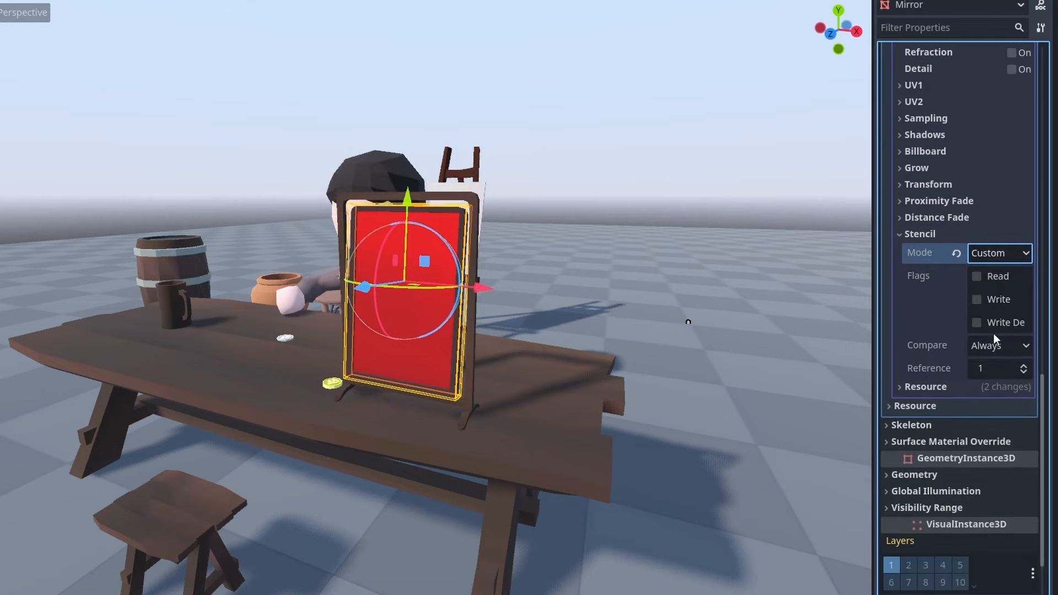
pyautogui.click(988, 274)
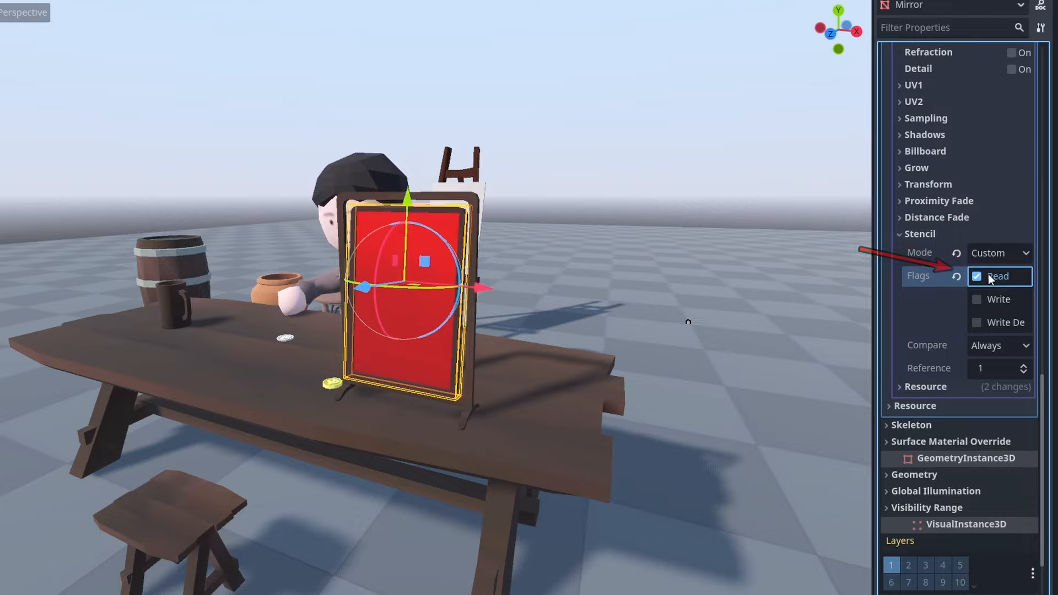
pyautogui.click(995, 346)
pyautogui.click(991, 407)
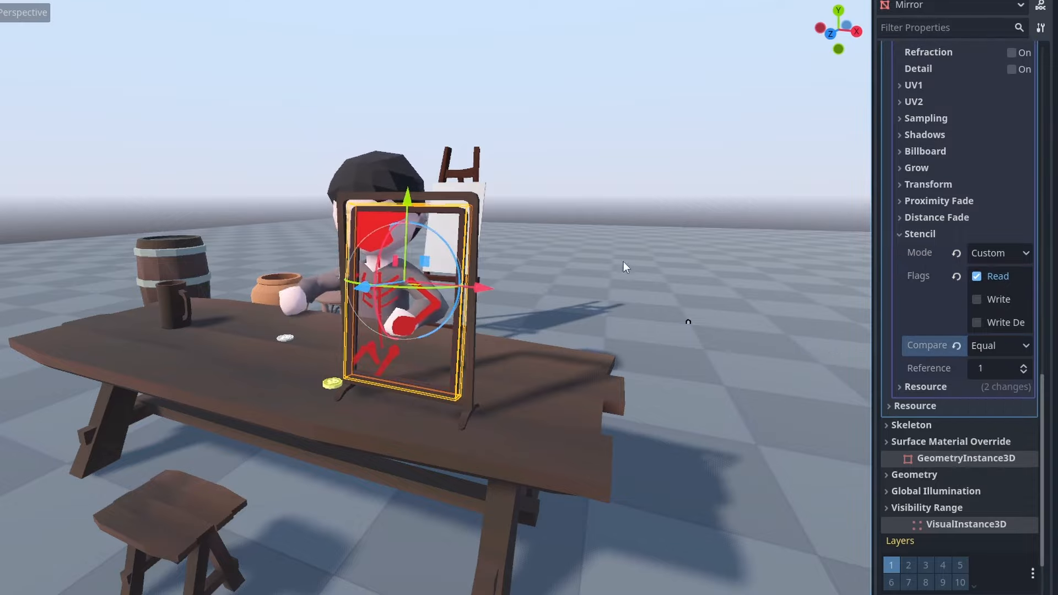
# Scale up the mirror and mirror_body nodes together to enlarge the mirror on the table
pyautogui.moveTo(602, 209); pyautogui.dragTo(523, 216, button='middle')
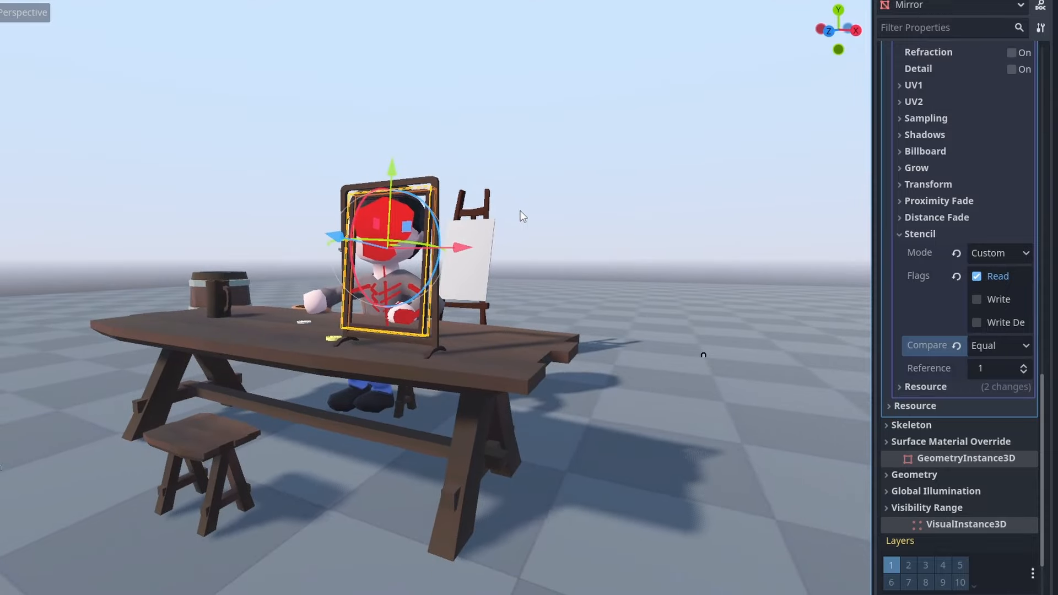
pyautogui.click(570, 178)
pyautogui.moveTo(571, 178)
pyautogui.mouseDown(button='middle')
pyautogui.moveTo(568, 198)
pyautogui.moveTo(575, 194)
pyautogui.mouseUp(button='middle')
pyautogui.press('s')
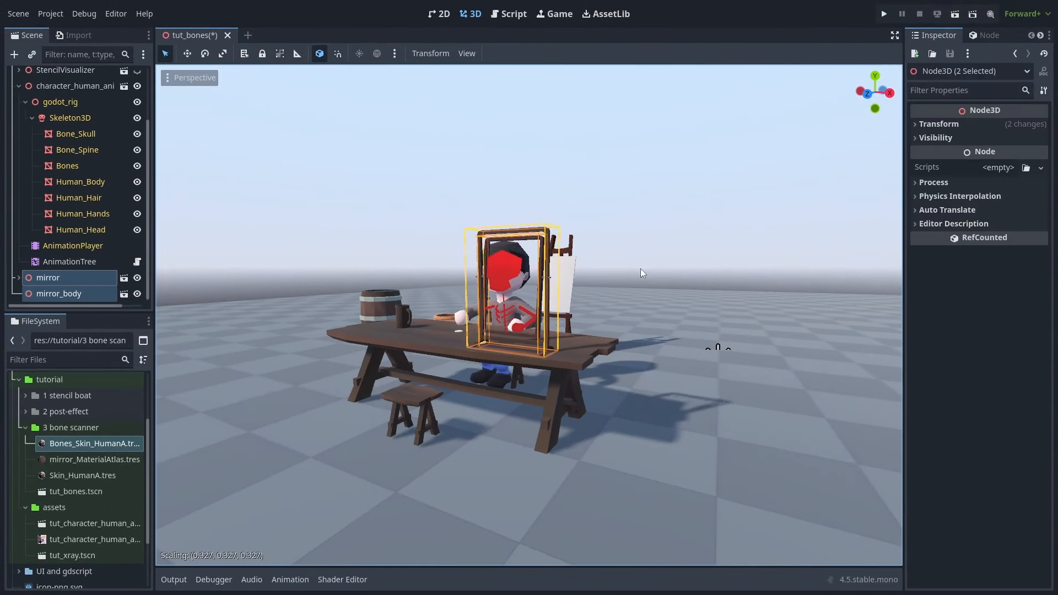
pyautogui.click(667, 270)
pyautogui.click(606, 197)
pyautogui.moveTo(606, 198); pyautogui.dragTo(657, 284, button='middle')
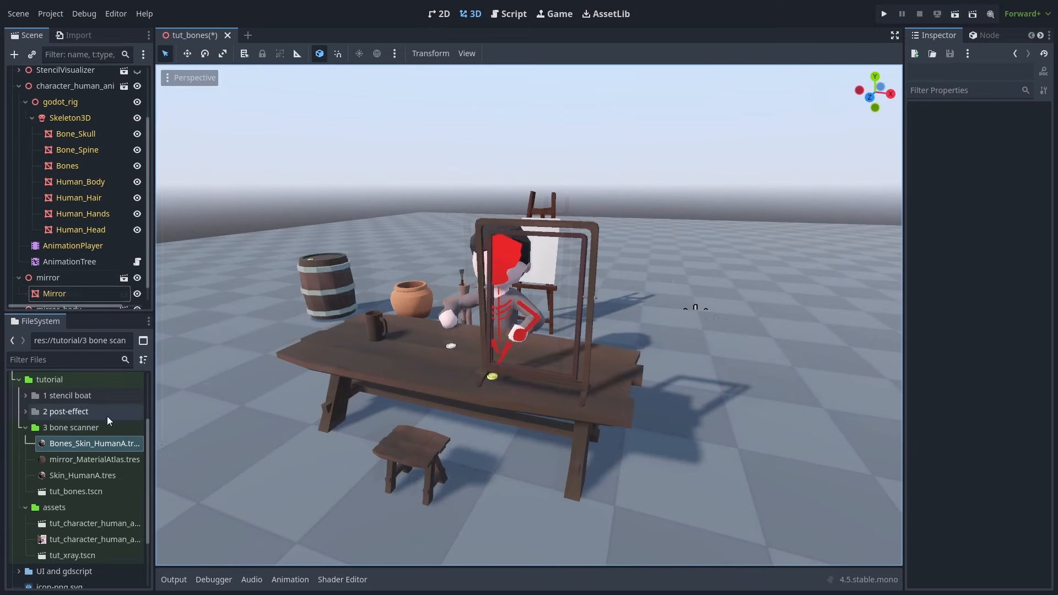
# Reset the stencil mode of the Bones_Skin_HumanA.tres material to Disabled
pyautogui.click(106, 444)
pyautogui.scroll(-6, 959, 353)
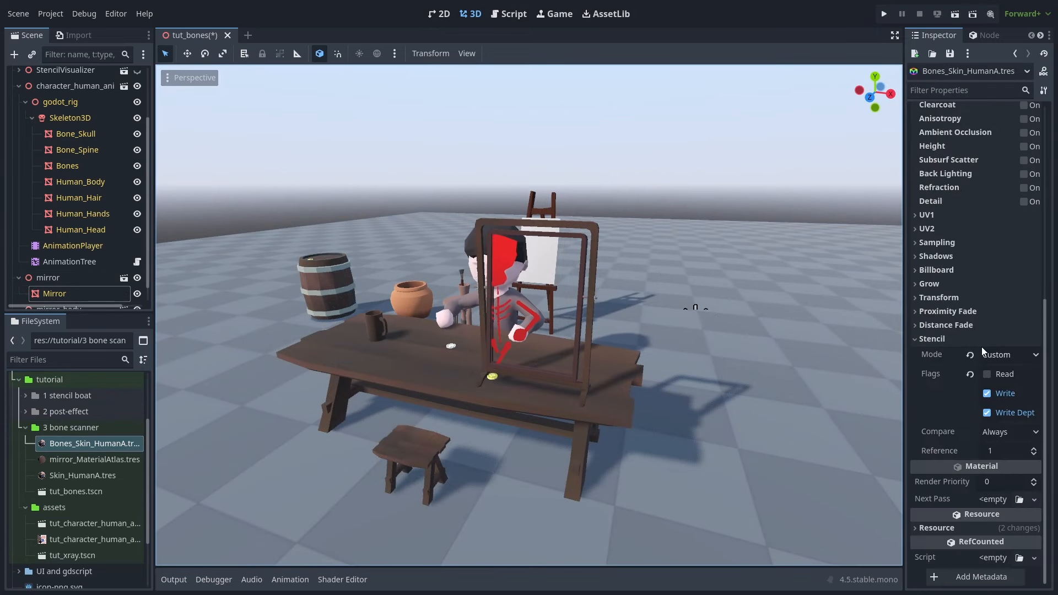
pyautogui.click(971, 355)
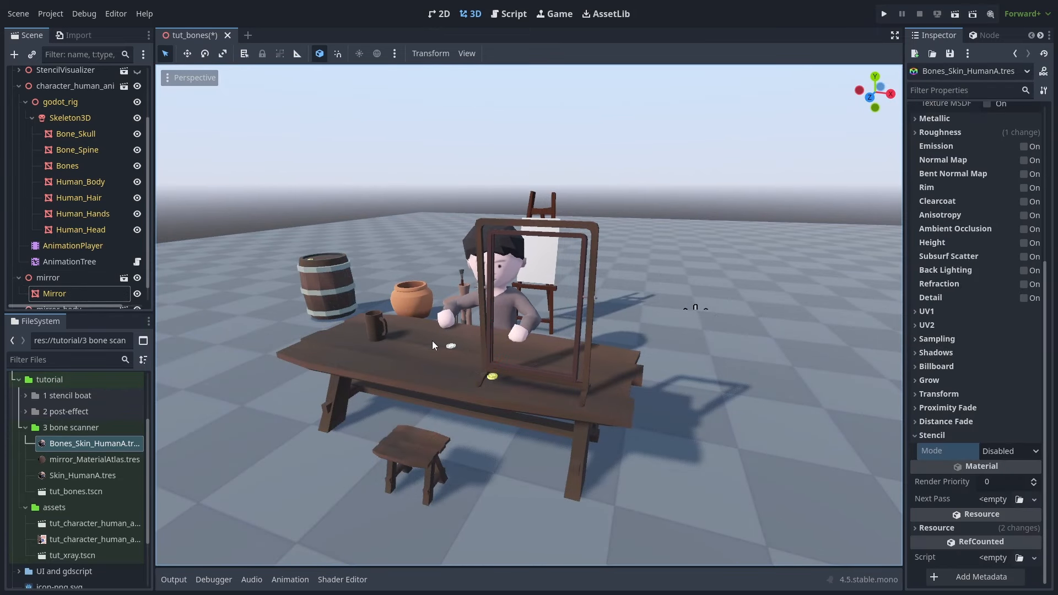
# Reset the stencil mode of mirror_MaterialAtlas.tres to Disabled and make its albedo color fully transparent
pyautogui.click(114, 458)
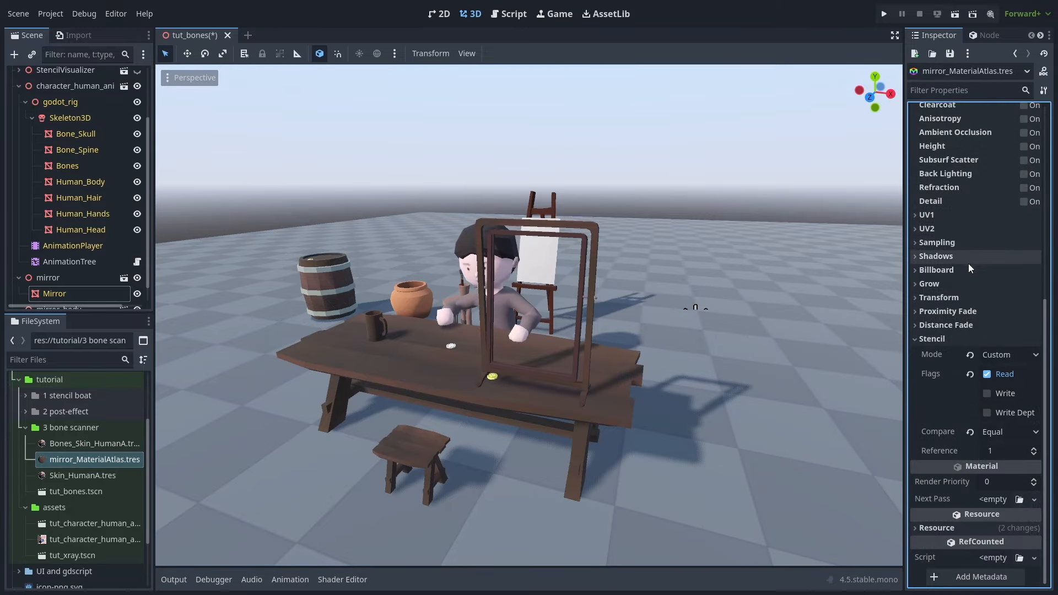
pyautogui.click(972, 355)
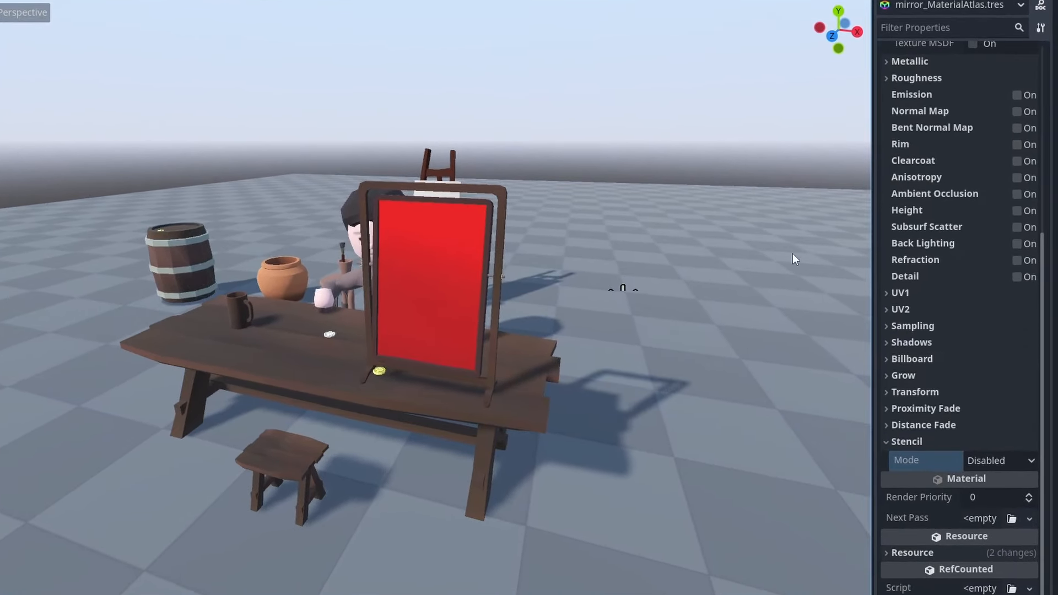
pyautogui.scroll(5, 1001, 255)
pyautogui.click(1001, 254)
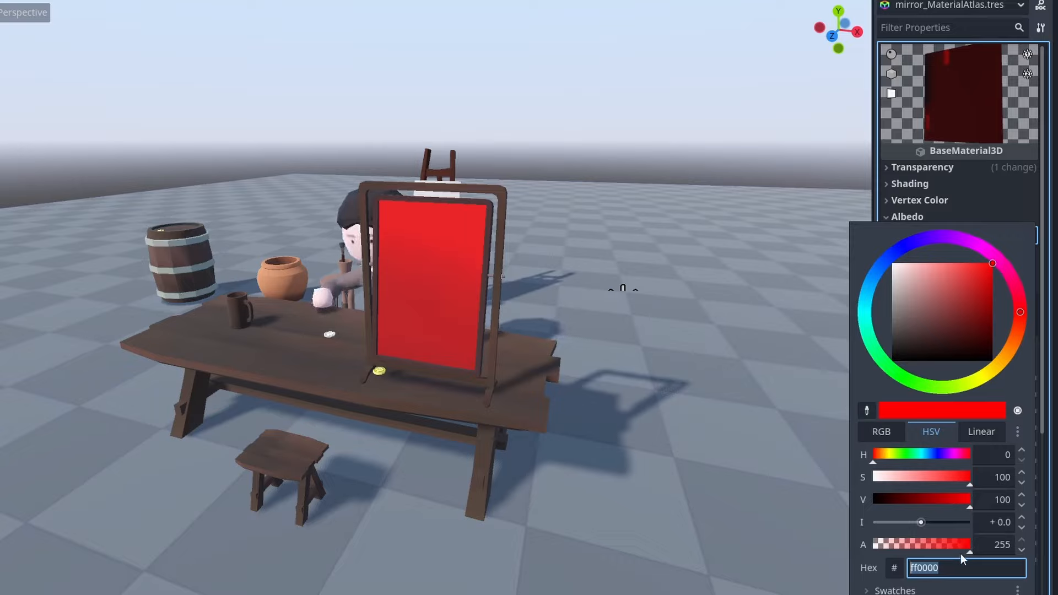
pyautogui.moveTo(957, 545); pyautogui.dragTo(812, 551)
pyautogui.click(968, 104)
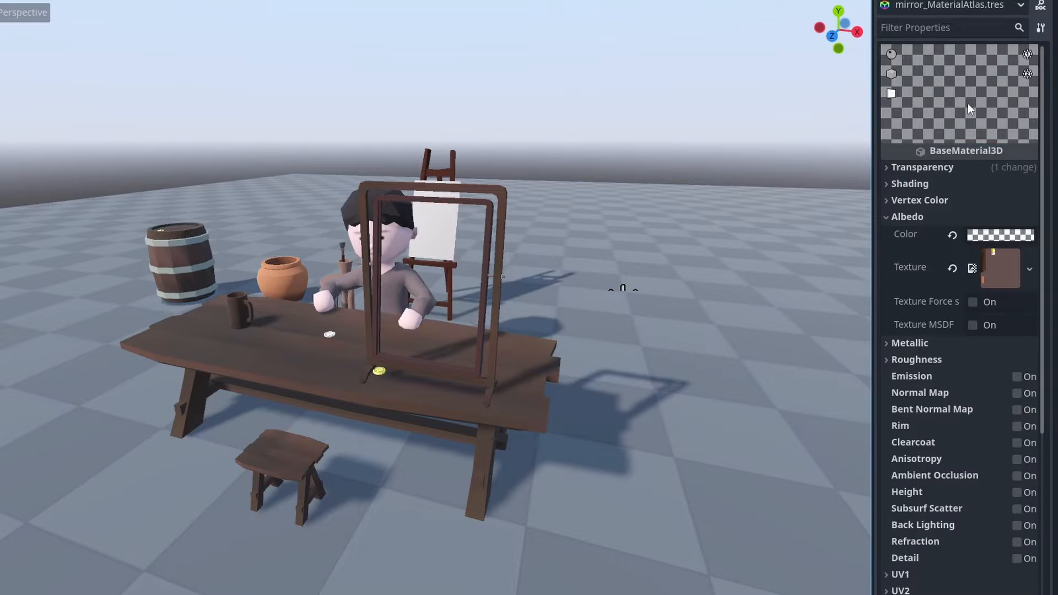
# Set the mirror material's stencil to Custom mode with the Write flag enabled
pyautogui.scroll(-5, 981, 251)
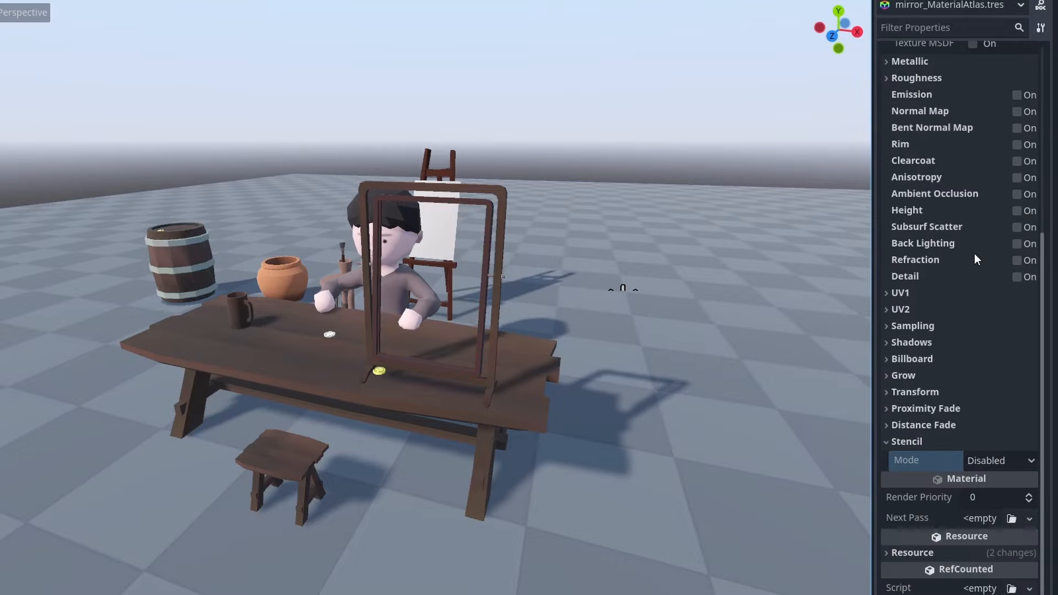
pyautogui.click(999, 469)
pyautogui.click(991, 533)
pyautogui.click(985, 393)
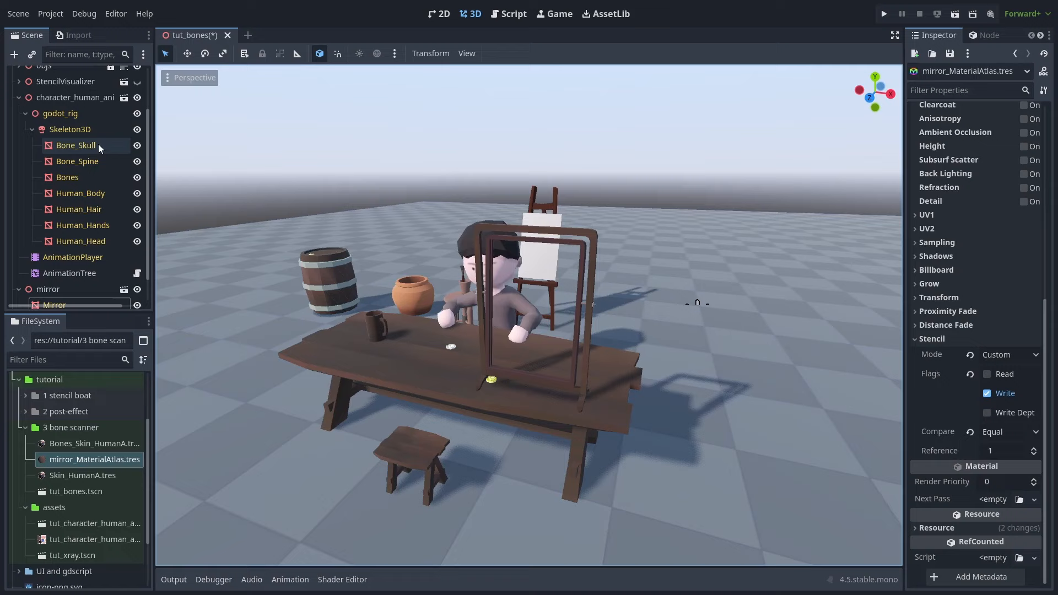
# On Bone_Skull's override material, enable No Depth Test, reset Cull Mode to Back and set Transparency to Alpha
pyautogui.click(98, 149)
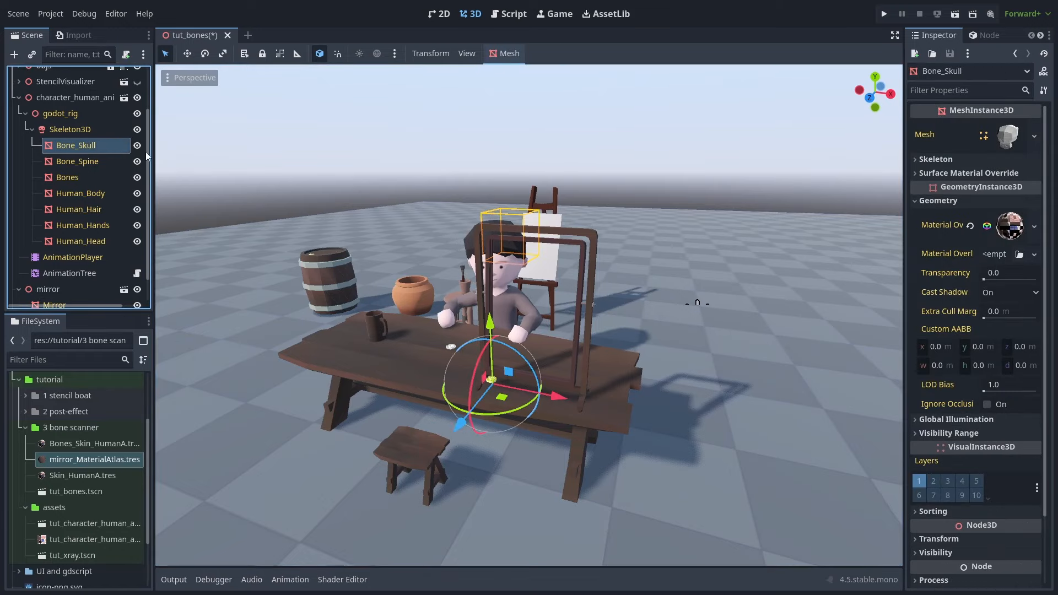
pyautogui.click(1008, 225)
pyautogui.scroll(-2, 910, 301)
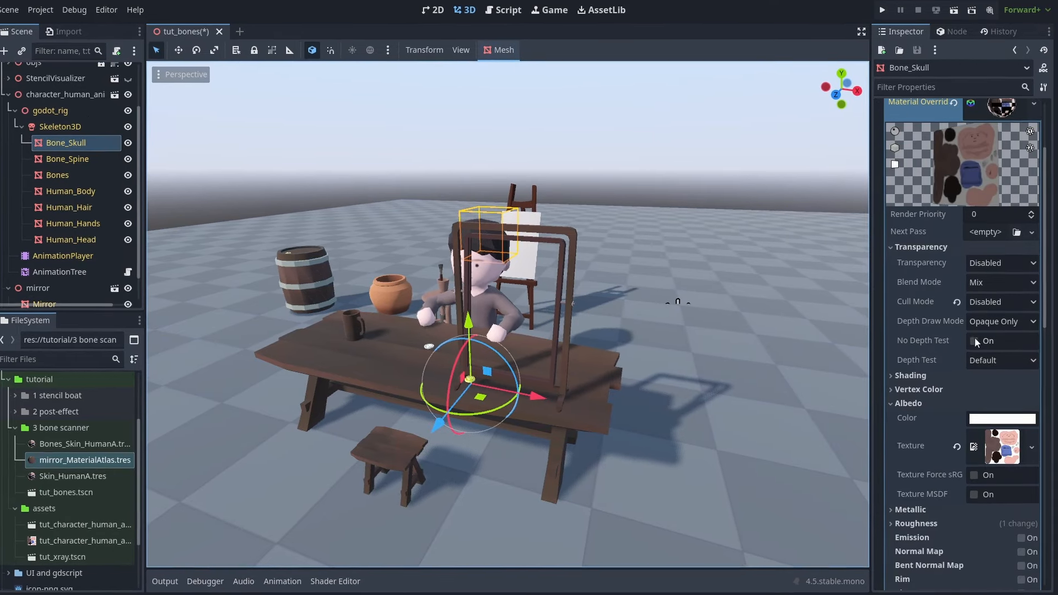
pyautogui.click(975, 342)
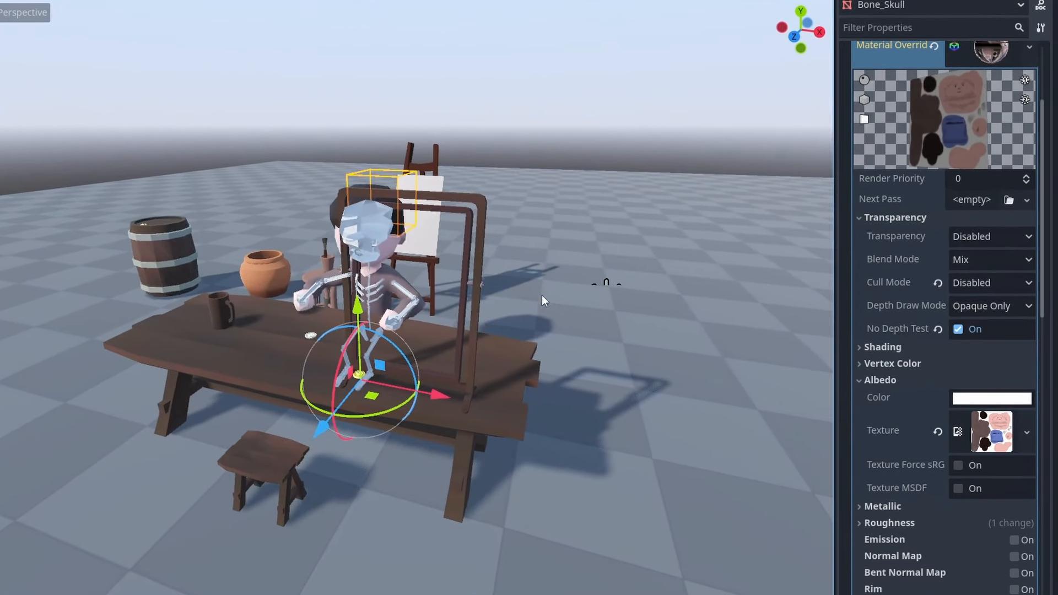
pyautogui.click(938, 281)
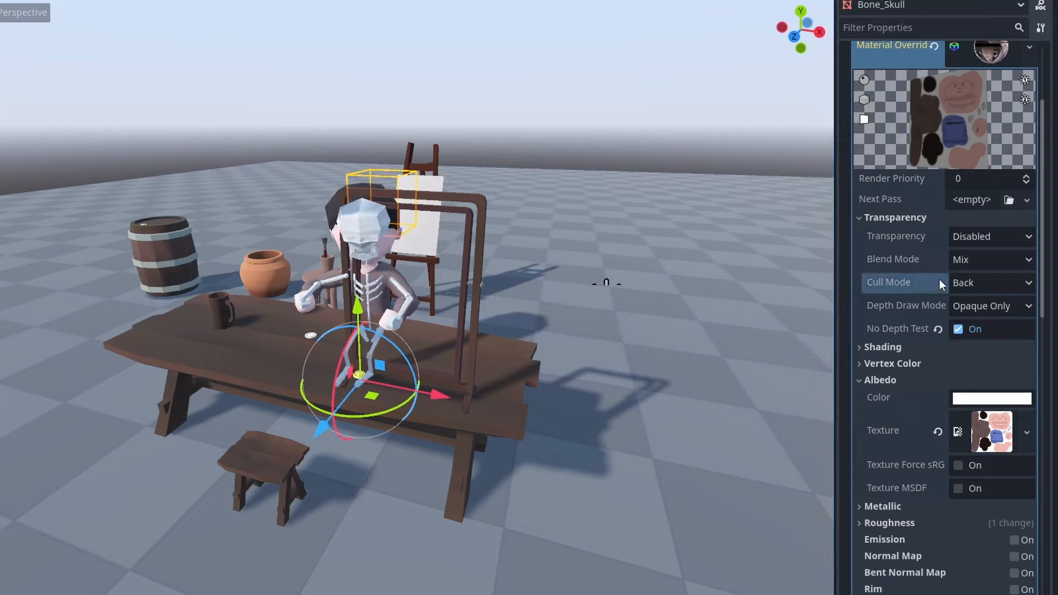
pyautogui.click(975, 236)
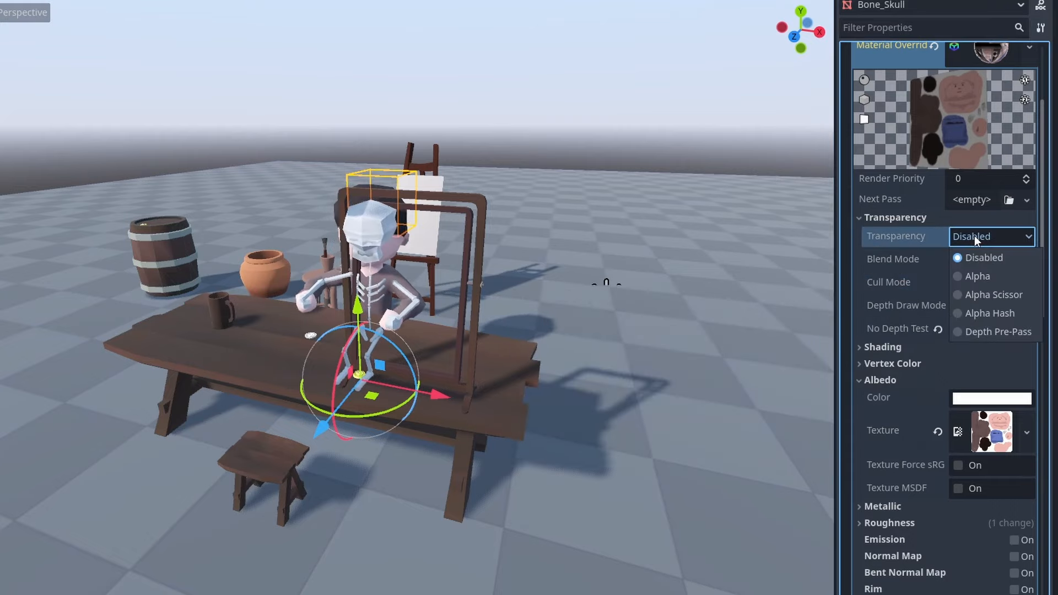
pyautogui.click(978, 273)
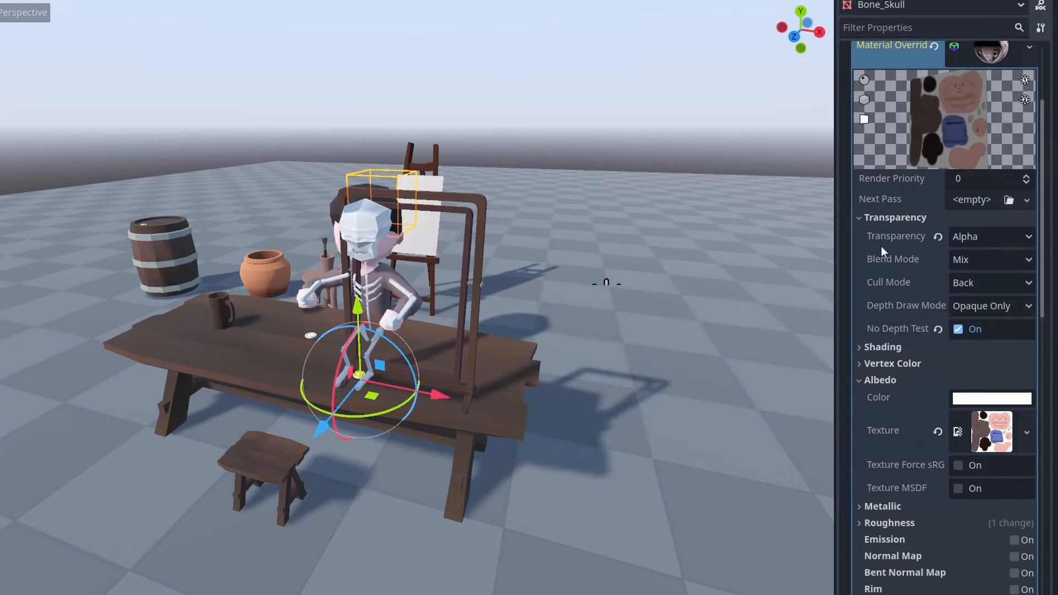
# Set the bone material's stencil to Custom mode with the Read flag enabled and Compare set to Equal
pyautogui.scroll(-7, 897, 238)
pyautogui.scroll(-4, 915, 267)
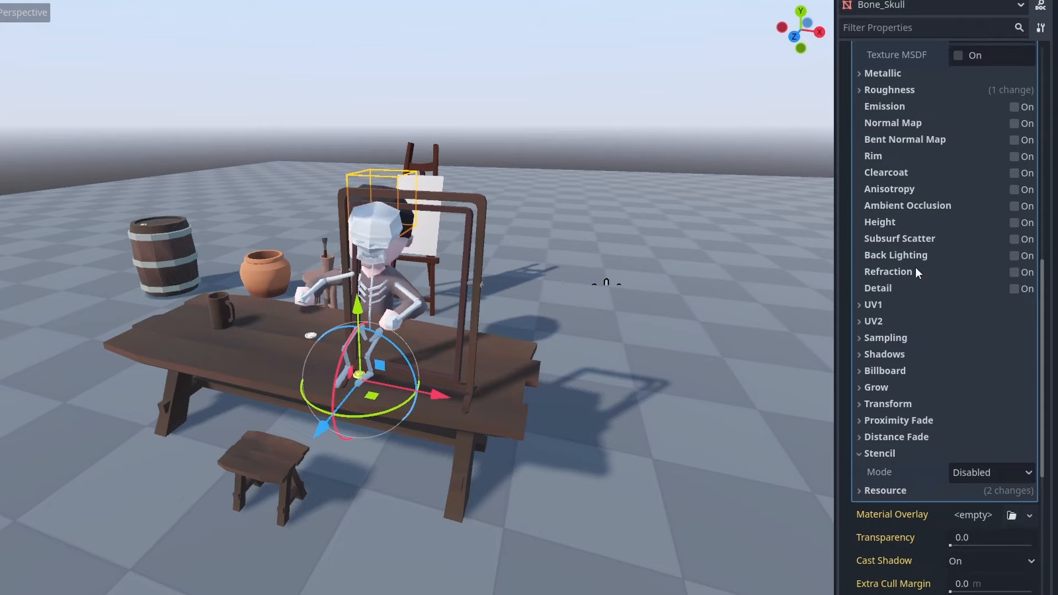
pyautogui.click(974, 400)
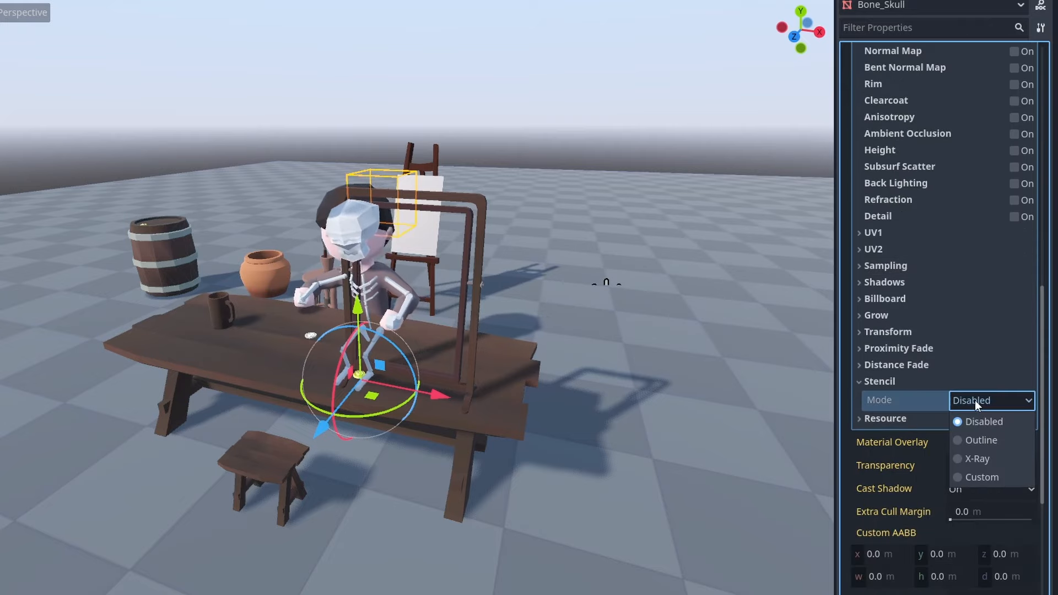
pyautogui.click(984, 478)
pyautogui.scroll(-3, 984, 364)
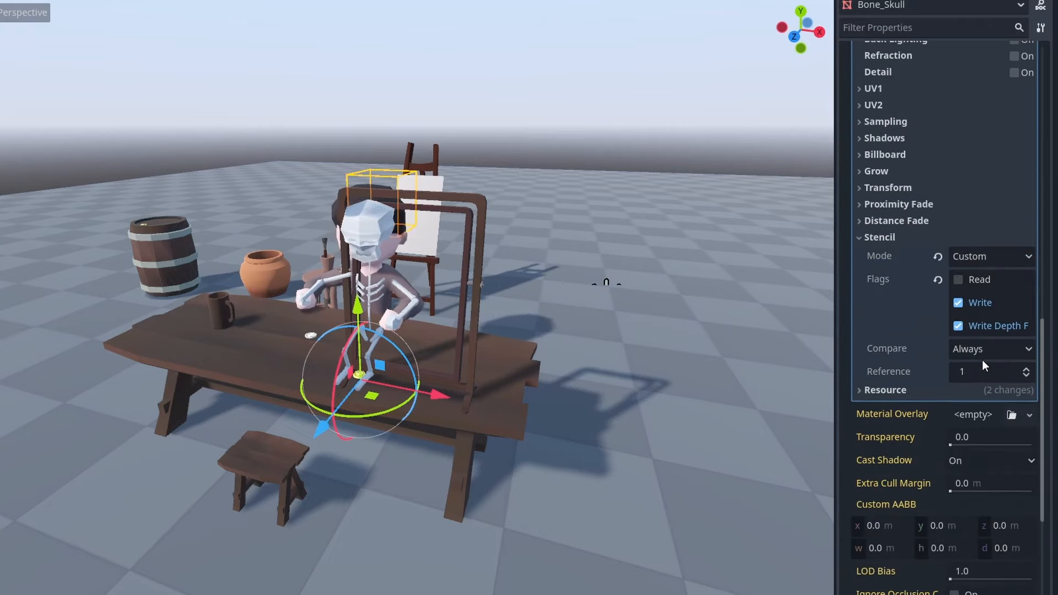
pyautogui.click(971, 296)
pyautogui.click(971, 279)
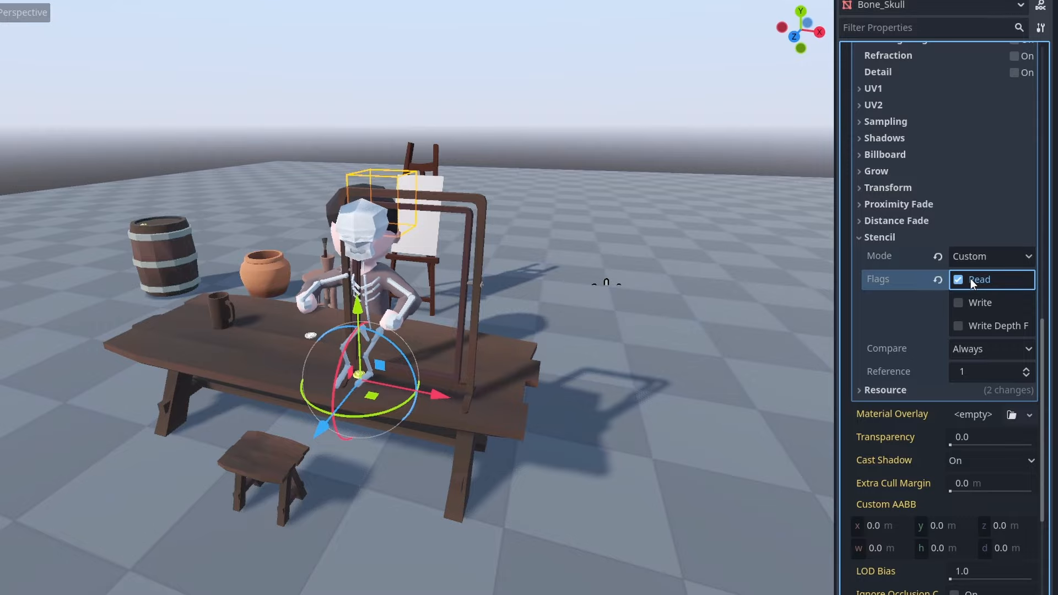
pyautogui.click(987, 349)
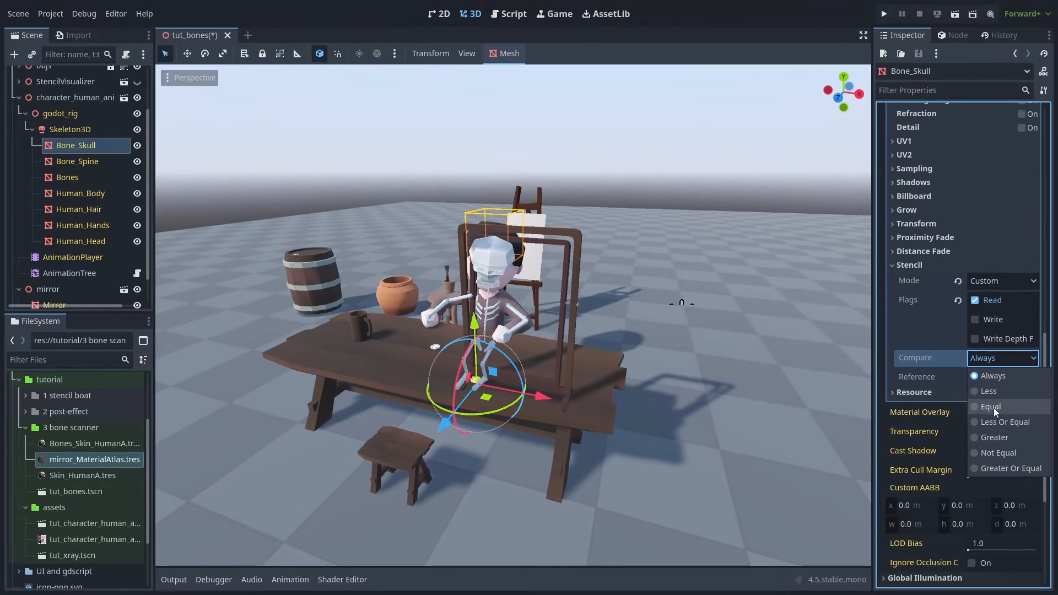
pyautogui.click(993, 407)
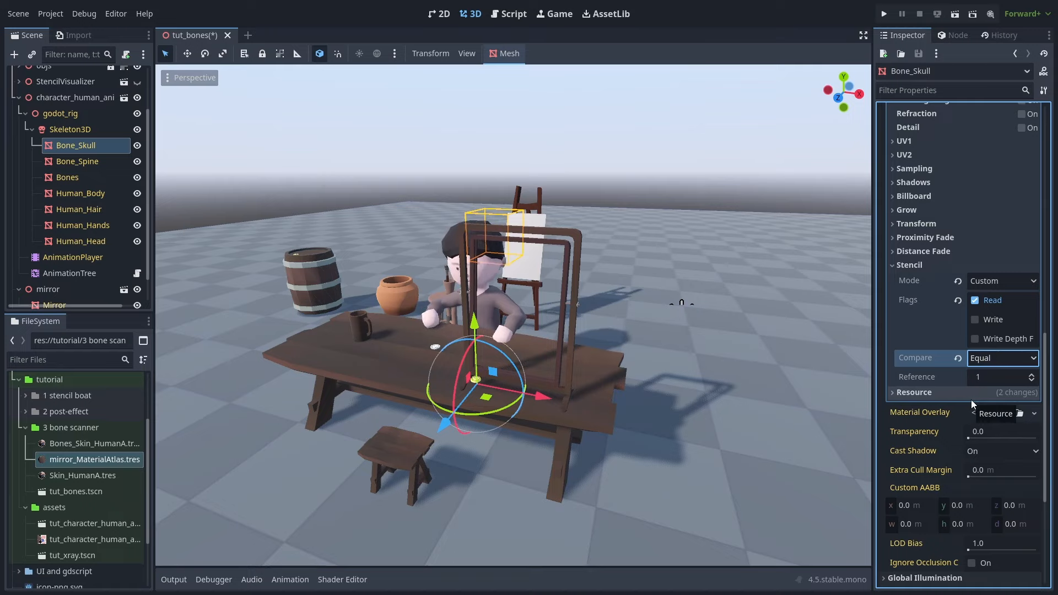
# Test the bone material's stencil Reference at 0 and return it to 1
pyautogui.click(1031, 381)
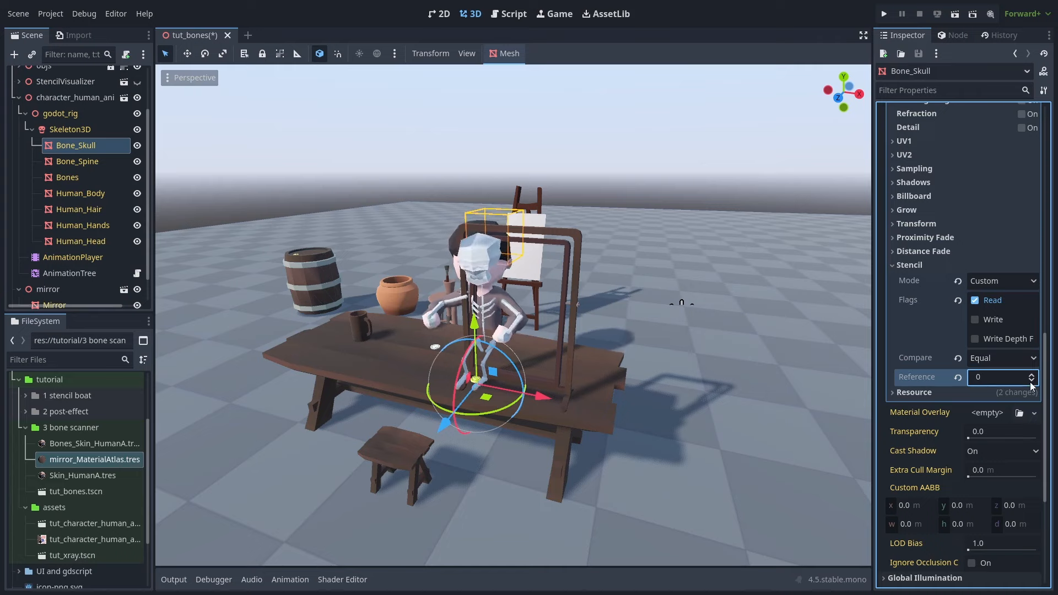
pyautogui.click(1032, 376)
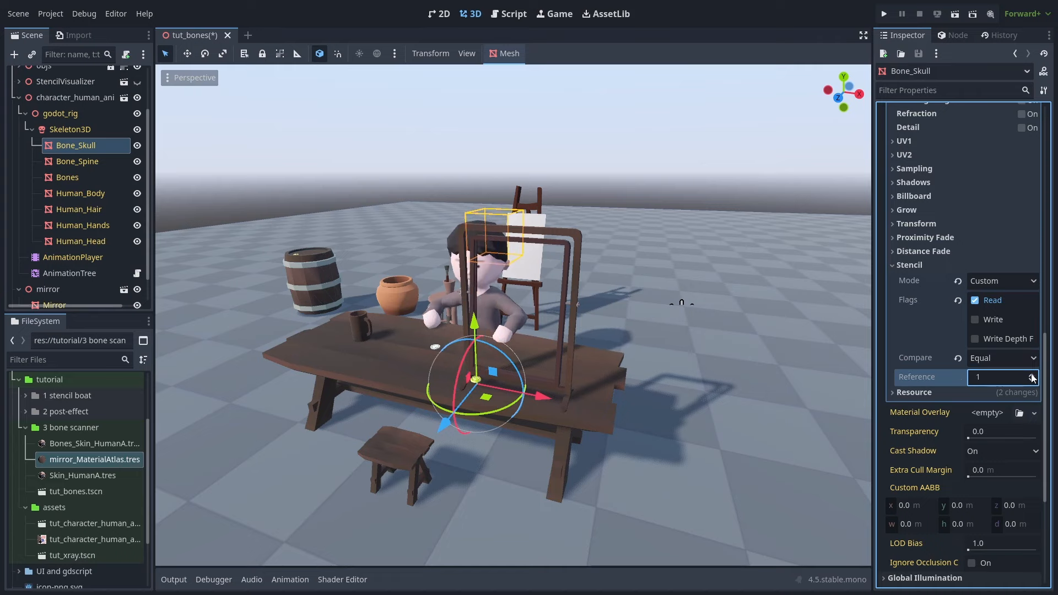
pyautogui.click(1034, 381)
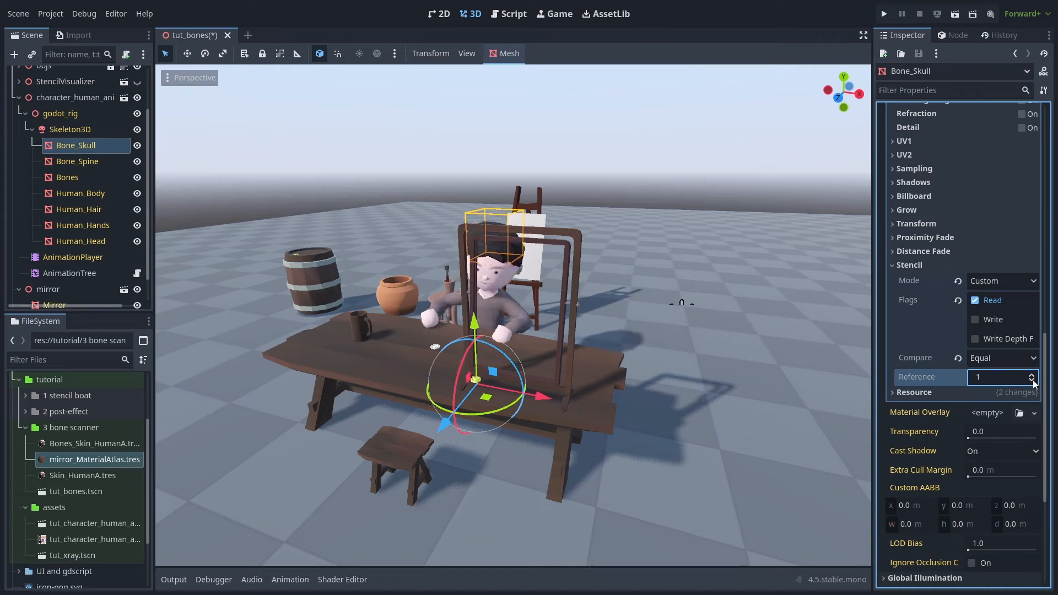
pyautogui.hotkey('ctrl', 's')
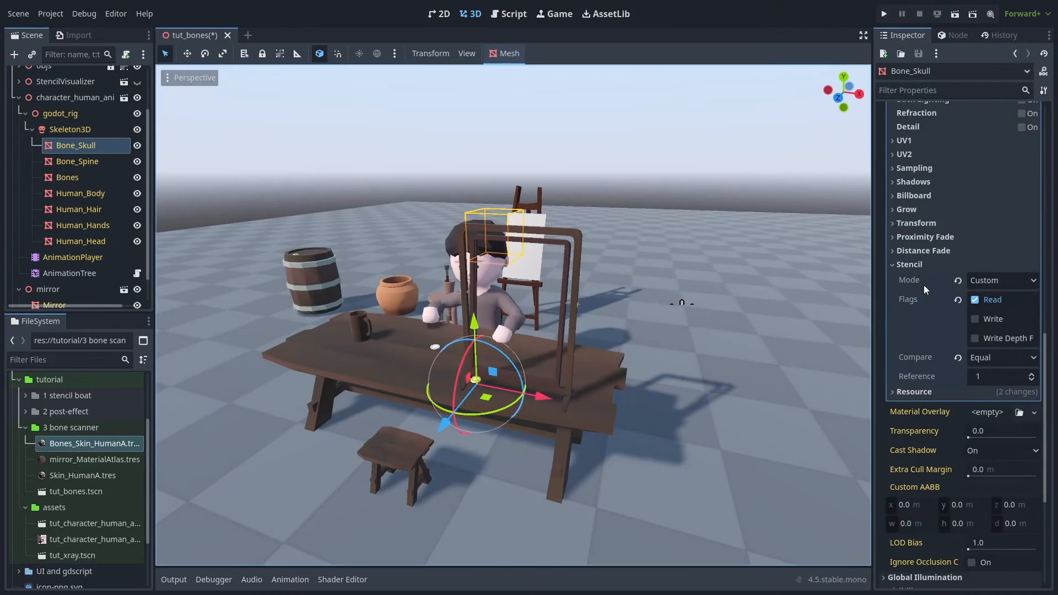
# Raise the Render Priority of Bone_Skull's override material to 4
pyautogui.scroll(10, 927, 283)
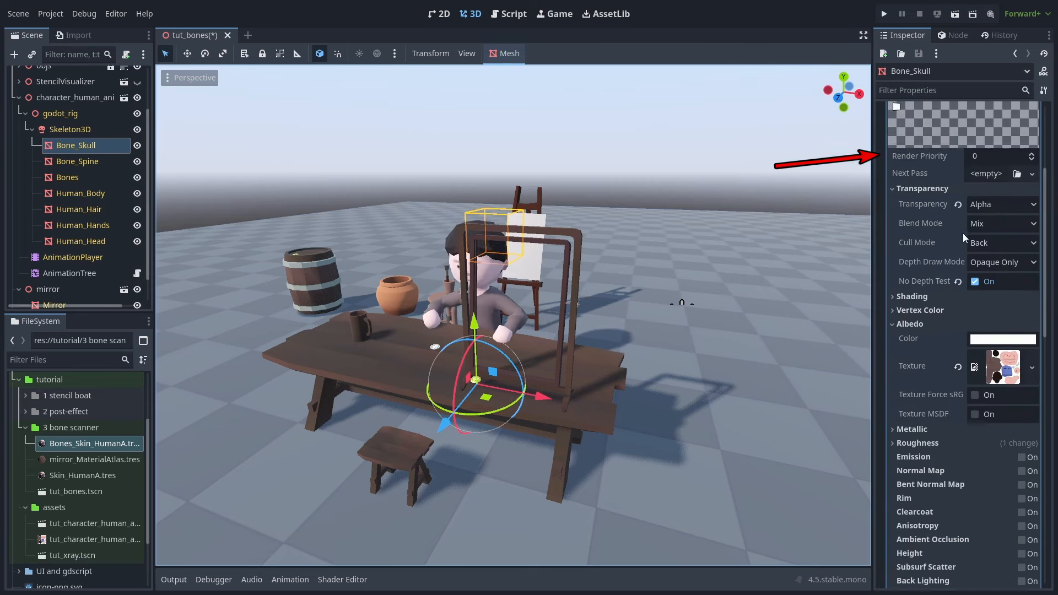
pyautogui.click(1032, 154)
pyautogui.click(1032, 154)
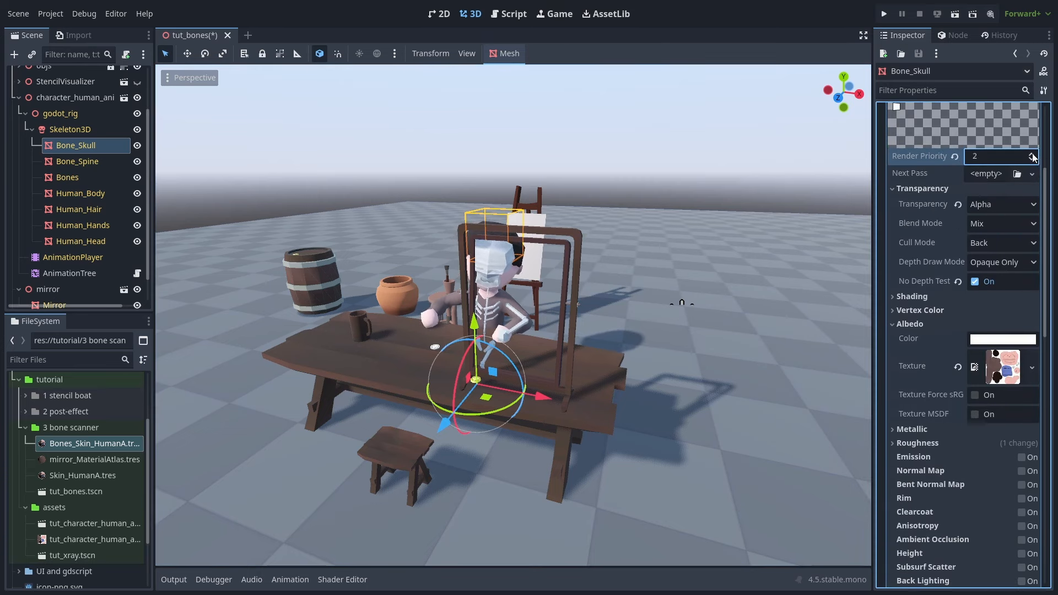
pyautogui.click(1032, 154)
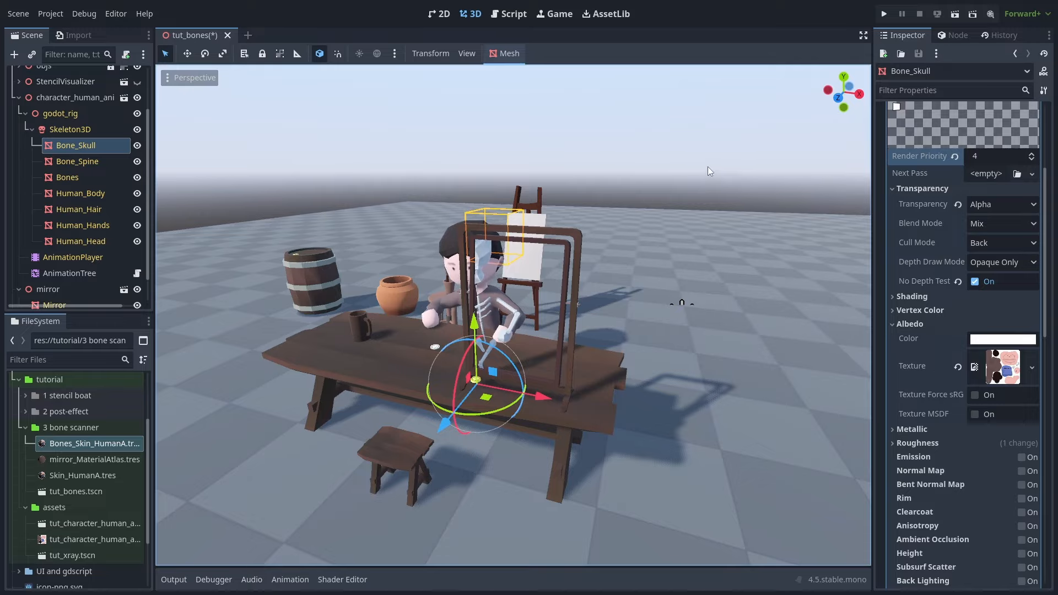
pyautogui.moveTo(707, 167); pyautogui.dragTo(676, 170, button='middle')
# Test the bone material's stencil Reference at 2, return it to 1 and check the skeleton through the mirror
pyautogui.scroll(-6, 982, 261)
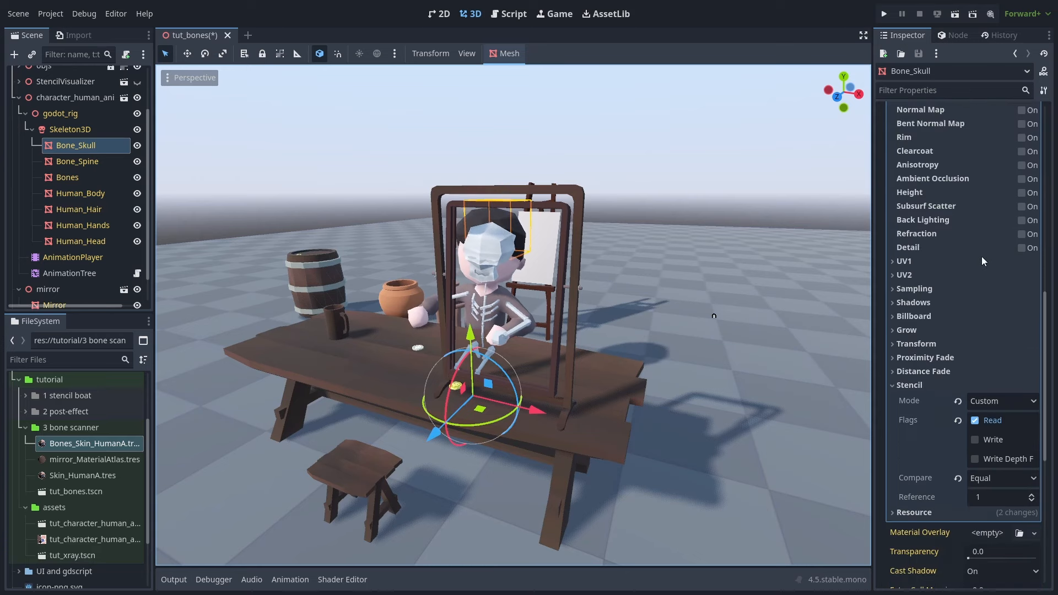
pyautogui.scroll(-3, 982, 261)
pyautogui.click(1032, 435)
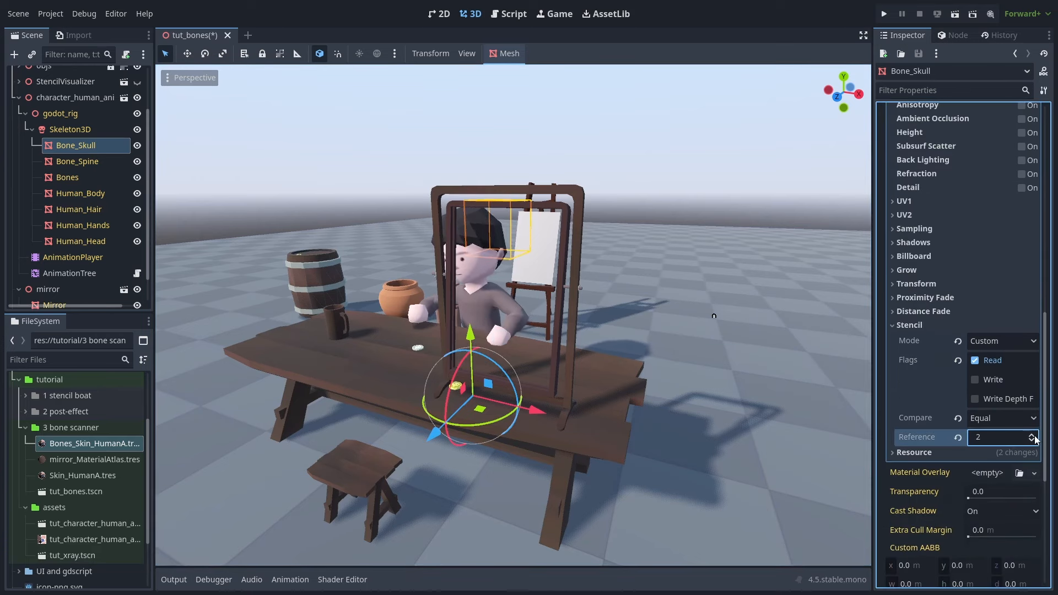
pyautogui.click(1032, 441)
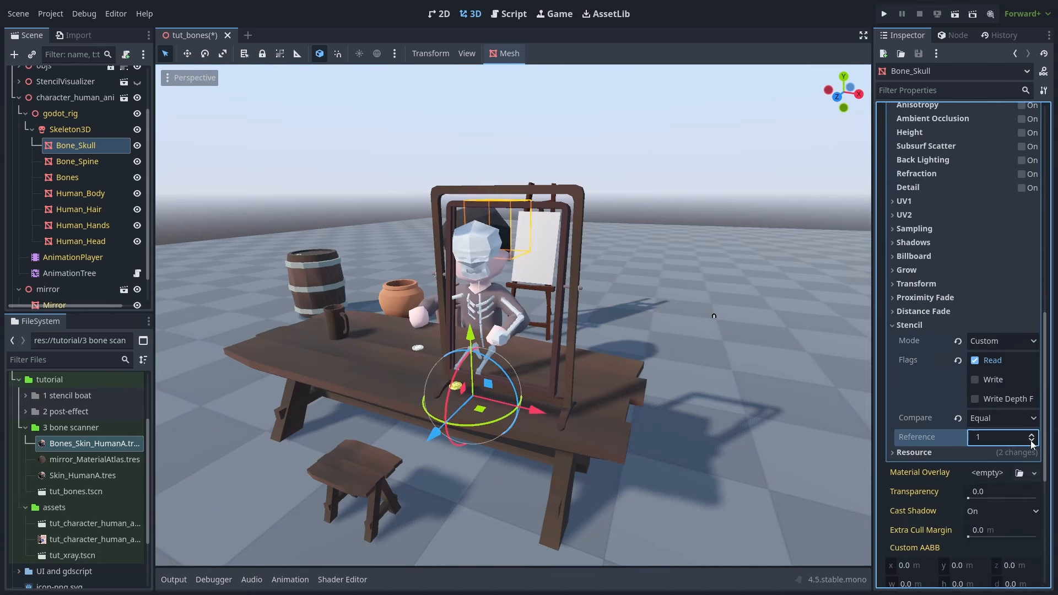
pyautogui.click(609, 144)
pyautogui.moveTo(610, 143)
pyautogui.mouseDown(button='middle')
pyautogui.moveTo(600, 151)
pyautogui.moveTo(623, 156)
pyautogui.moveTo(558, 153)
pyautogui.moveTo(597, 156)
pyautogui.mouseUp(button='middle')
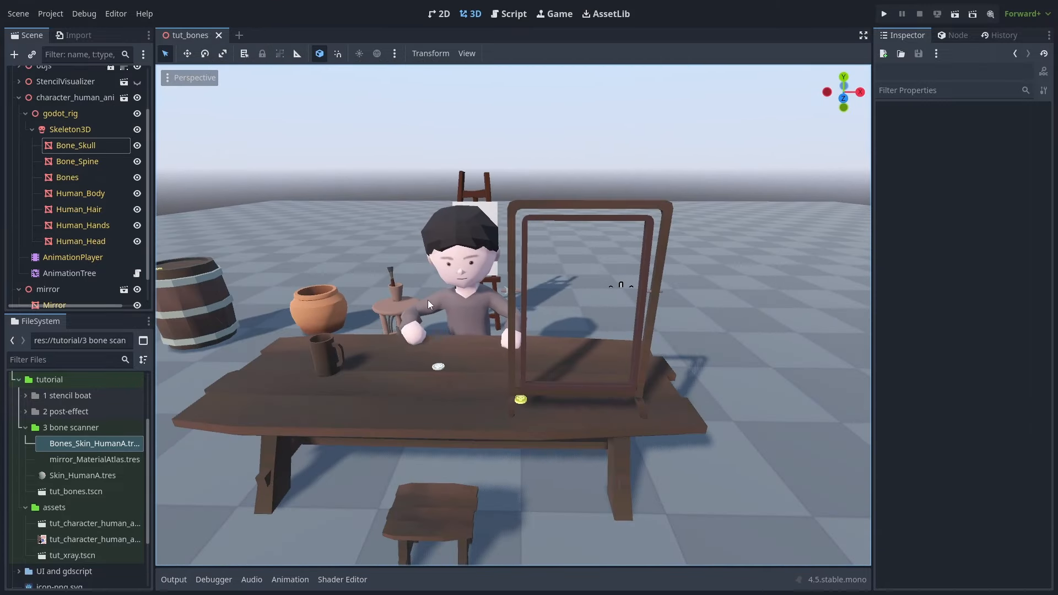
# Set Transparency to Alpha on the Surface 0 material of the Human_Body mesh
pyautogui.click(461, 312)
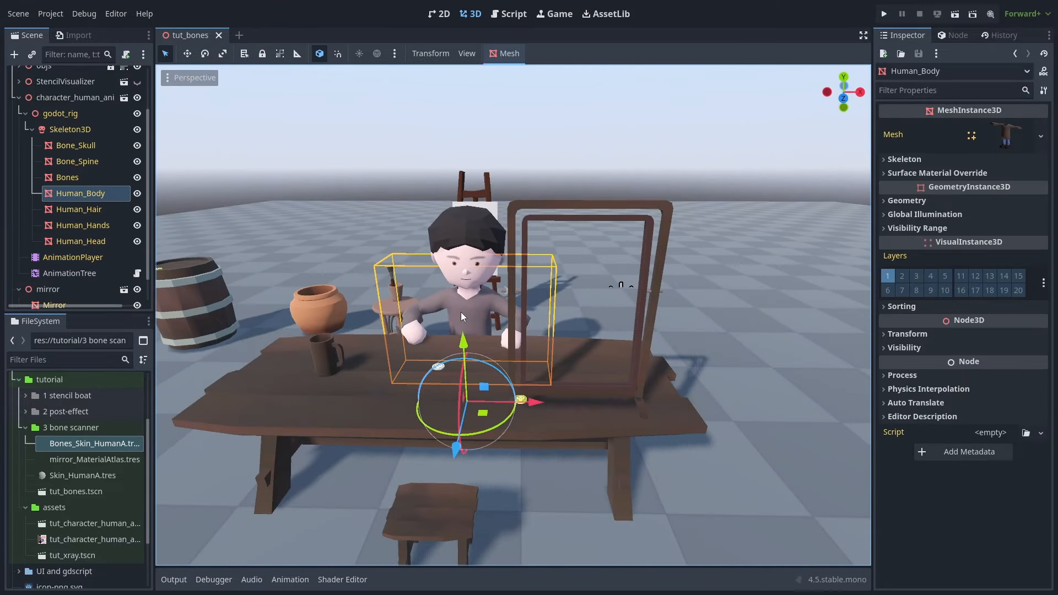
pyautogui.click(1007, 135)
pyautogui.scroll(-5, 922, 256)
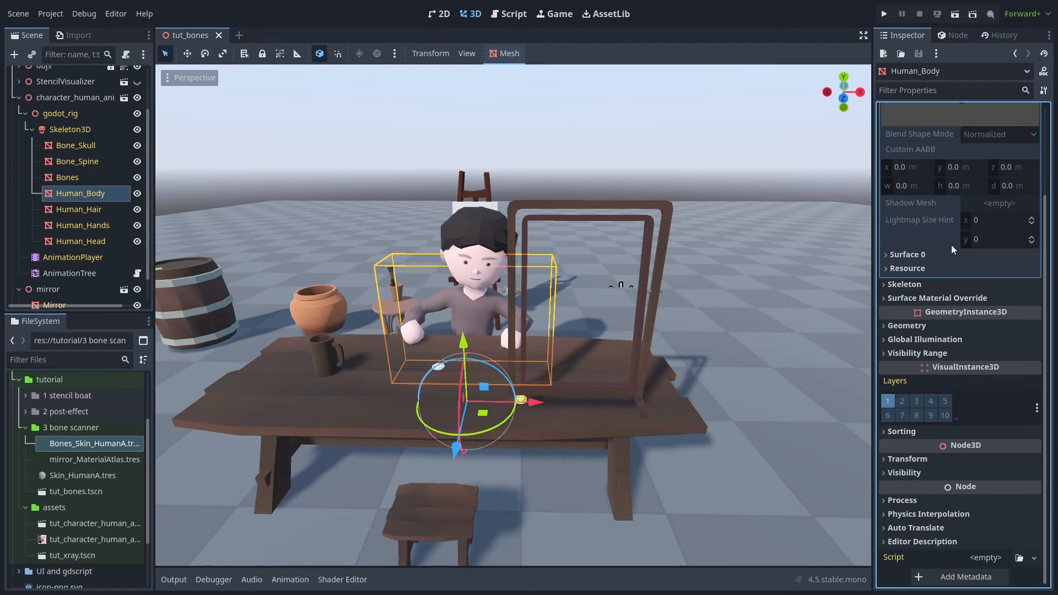
pyautogui.click(923, 256)
pyautogui.click(997, 294)
pyautogui.scroll(-5, 968, 265)
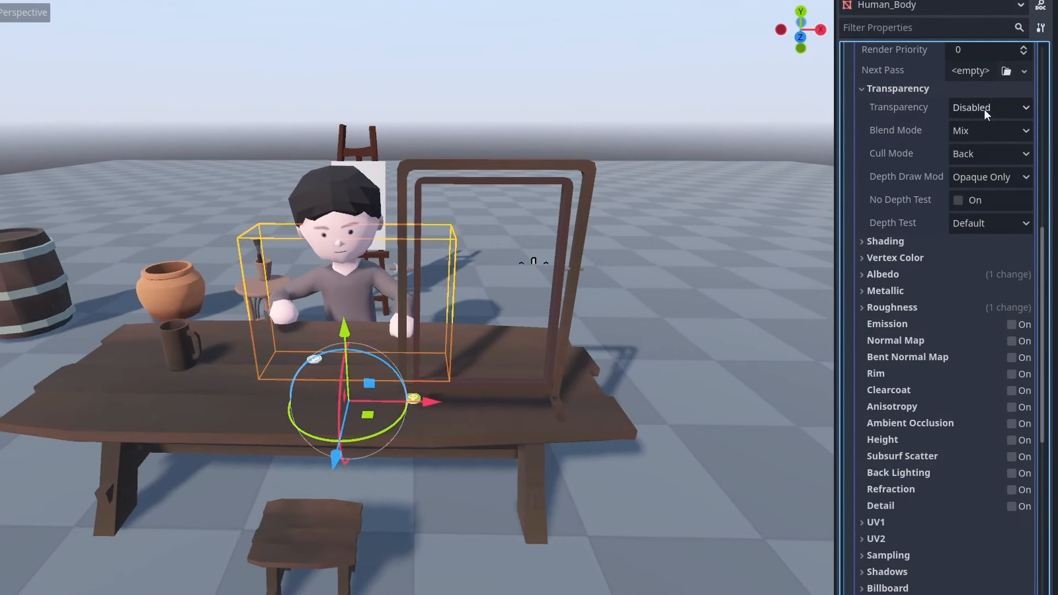
pyautogui.click(985, 110)
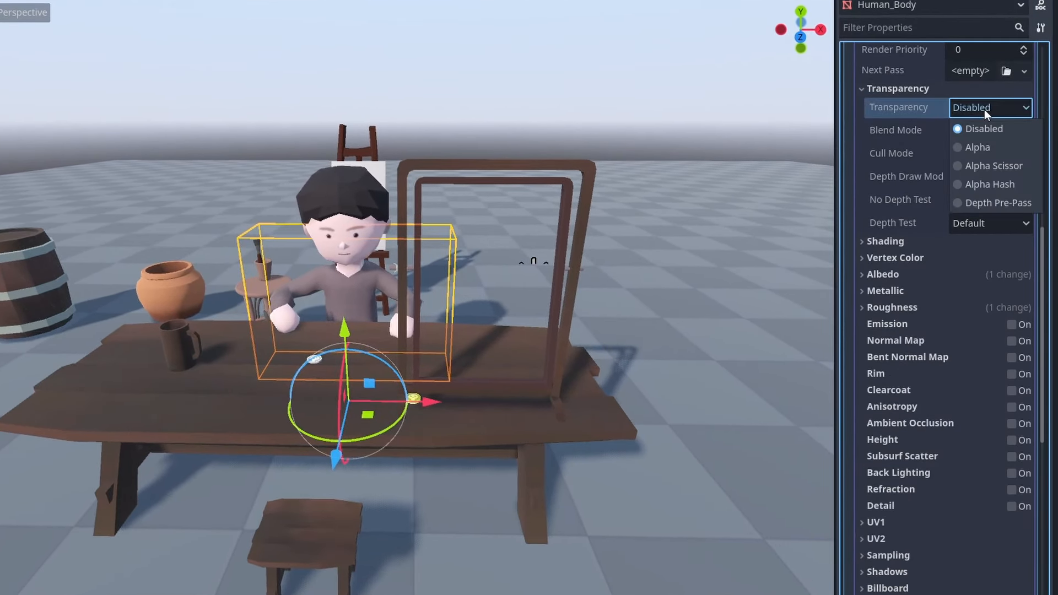
pyautogui.click(984, 148)
# Set the body material's Depth Draw Mode to Always
pyautogui.moveTo(380, 246)
pyautogui.mouseDown(button='middle')
pyautogui.moveTo(392, 233)
pyautogui.moveTo(388, 243)
pyautogui.mouseUp(button='middle')
pyautogui.moveTo(388, 249)
pyautogui.mouseDown(button='middle')
pyautogui.moveTo(392, 233)
pyautogui.moveTo(388, 244)
pyautogui.mouseUp(button='middle')
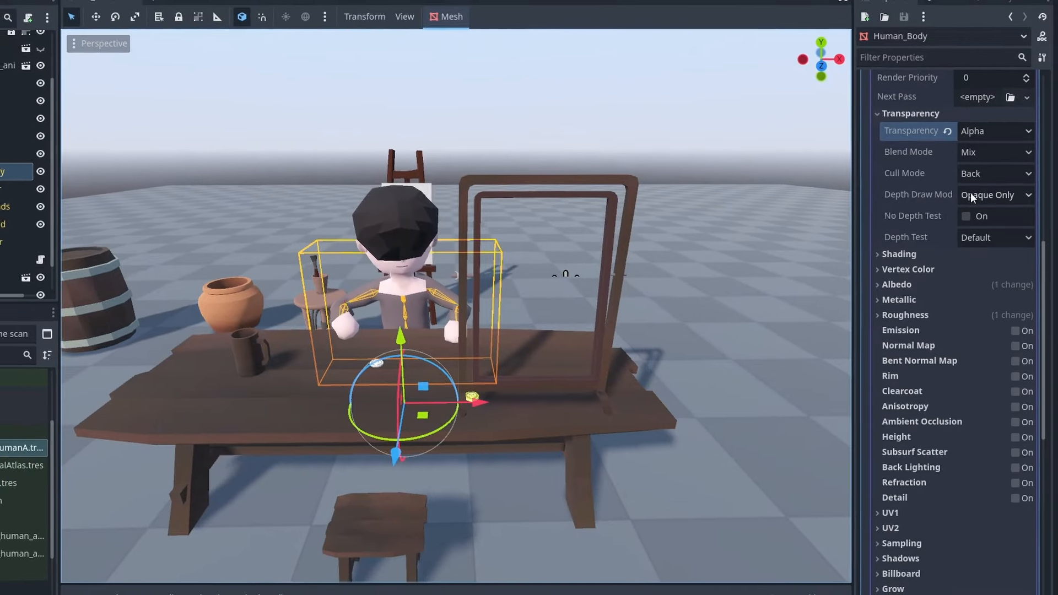
pyautogui.click(990, 178)
pyautogui.click(991, 246)
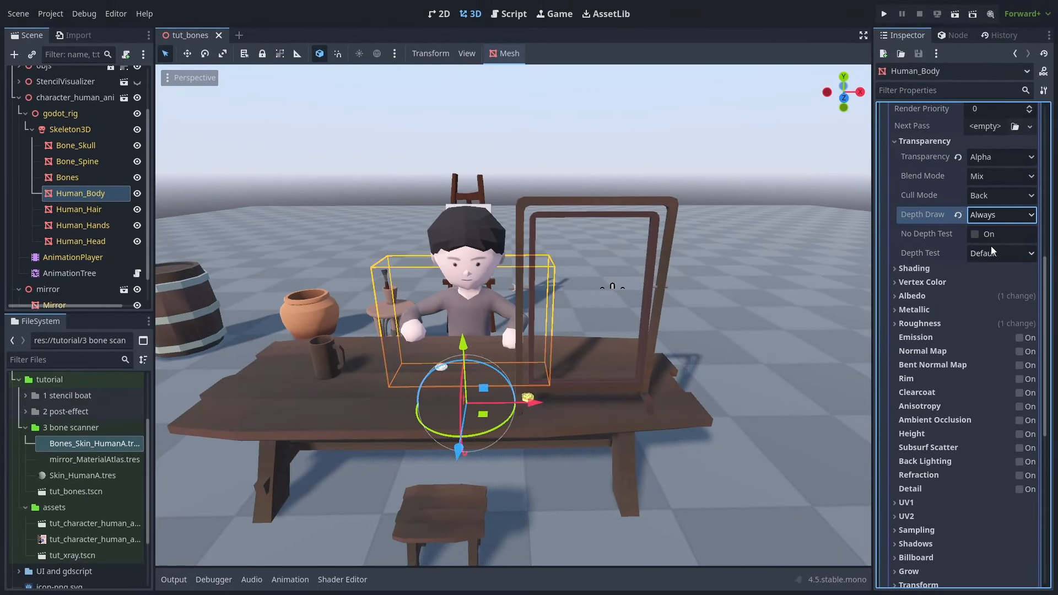
# Set the Human_Body material's stencil Mode to Custom and enable its Read flag
pyautogui.moveTo(527, 144)
pyautogui.mouseDown(button='middle')
pyautogui.moveTo(574, 140)
pyautogui.moveTo(545, 130)
pyautogui.moveTo(533, 143)
pyautogui.mouseUp(button='middle')
pyautogui.scroll(-5, 965, 231)
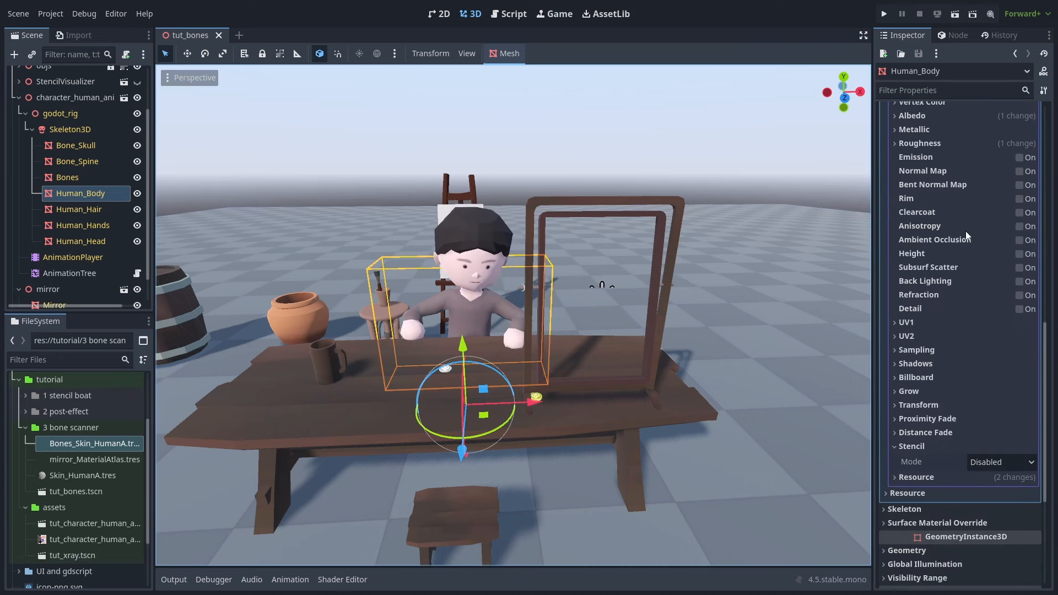
pyautogui.click(988, 343)
pyautogui.click(997, 406)
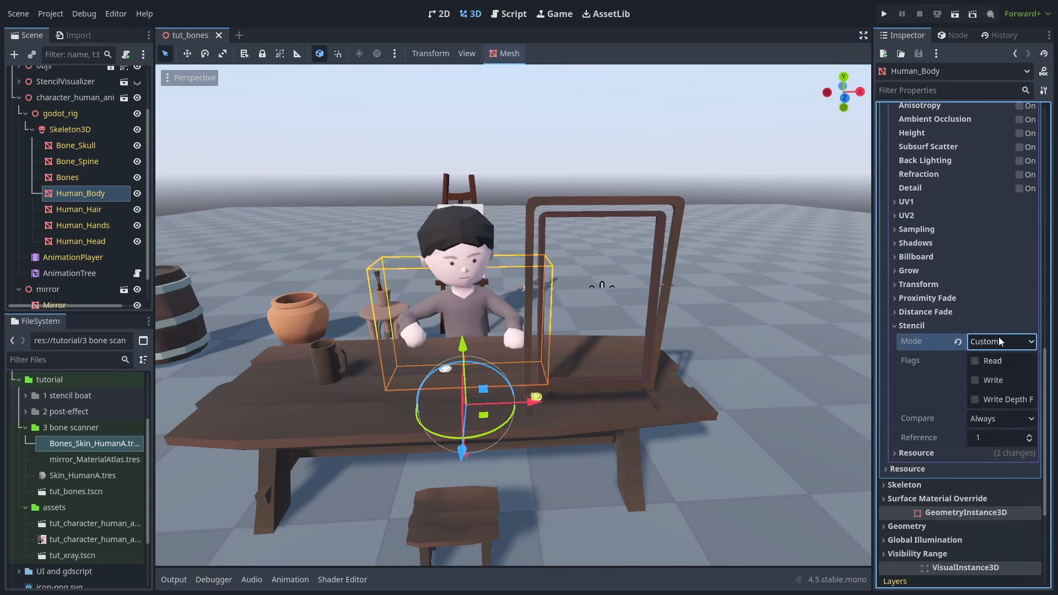
pyautogui.scroll(-3, 994, 331)
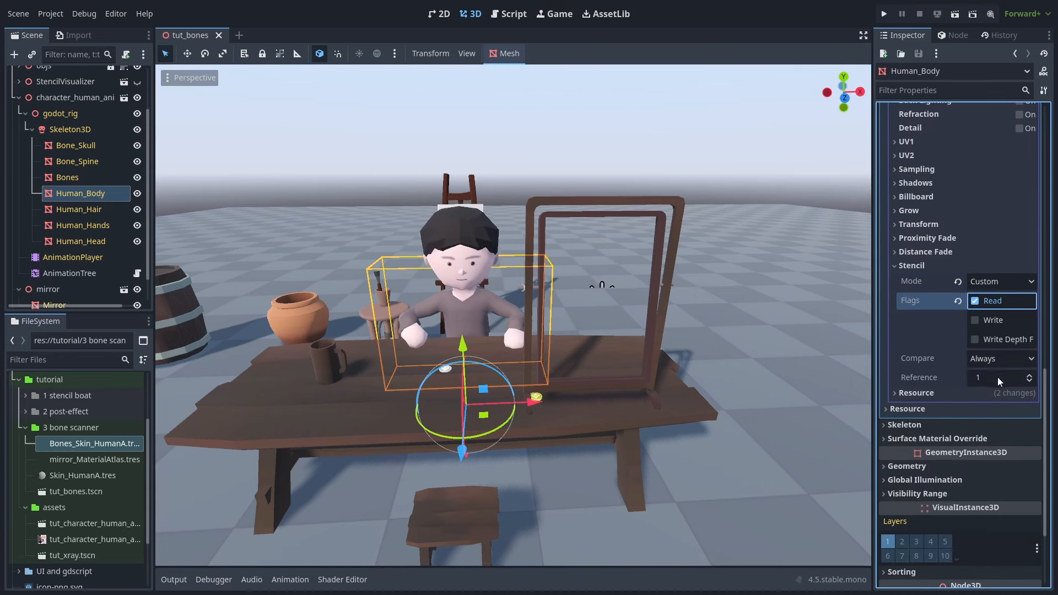
# Set the body material's stencil Compare to Equal and its Reference to 0
pyautogui.click(1002, 359)
pyautogui.click(991, 408)
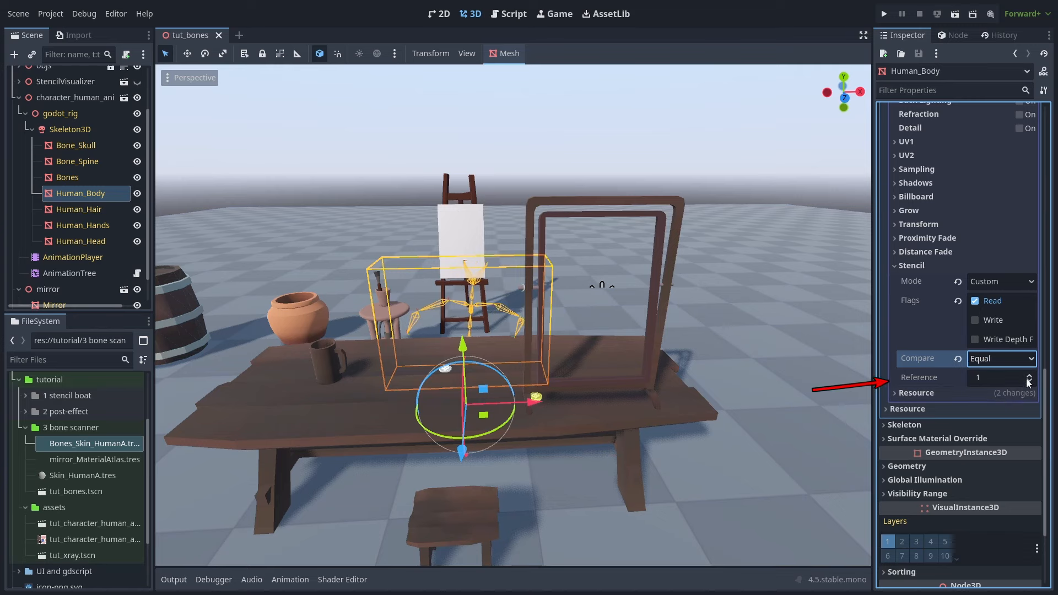
pyautogui.click(1028, 382)
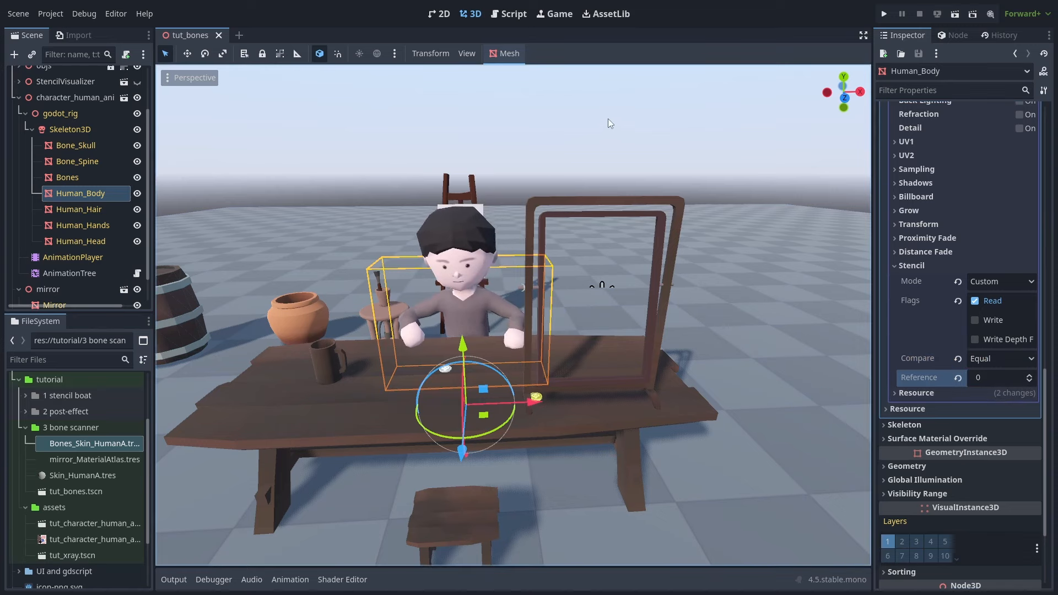
pyautogui.moveTo(672, 122); pyautogui.dragTo(613, 119, button='middle')
# Raise the Render Priority of the Human_Body surface material to 4 and check the character through the mirror
pyautogui.scroll(15, 968, 270)
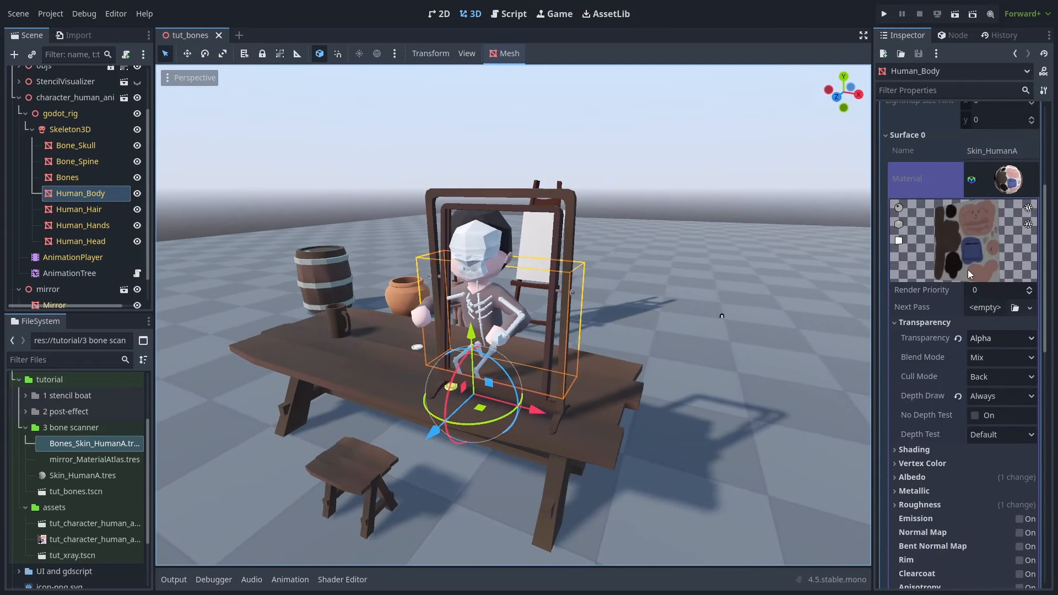
pyautogui.scroll(-5, 982, 261)
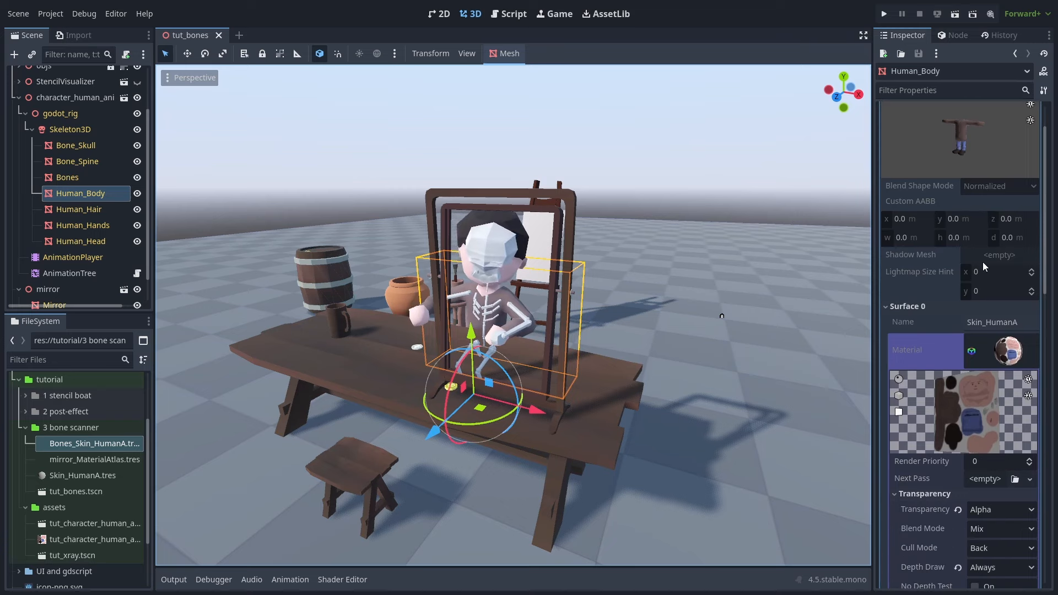
pyautogui.scroll(-2, 1035, 332)
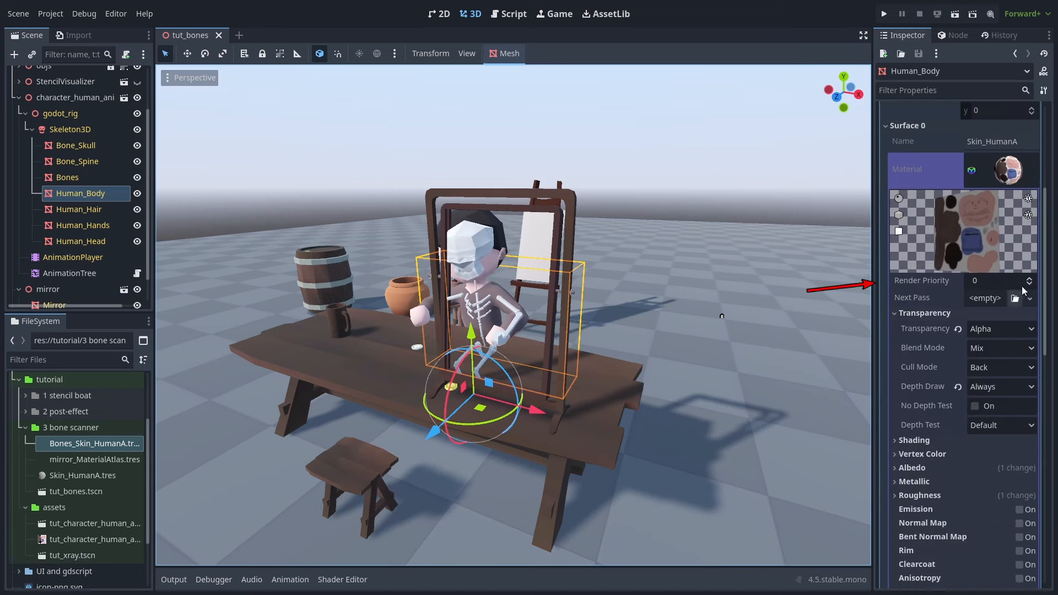
pyautogui.click(1031, 278)
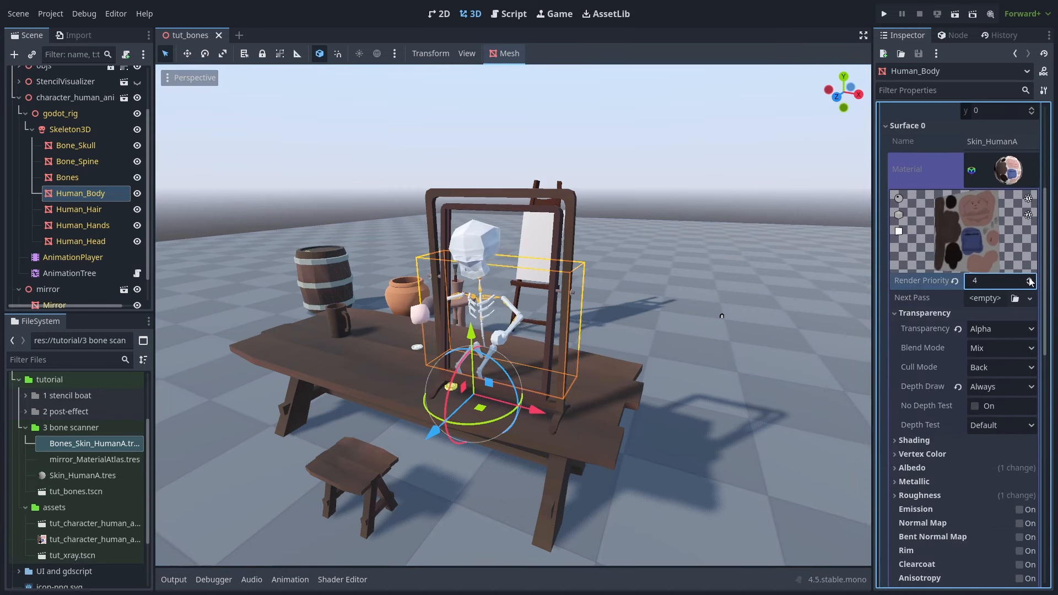
pyautogui.click(583, 118)
pyautogui.moveTo(570, 133); pyautogui.dragTo(592, 138, button='middle')
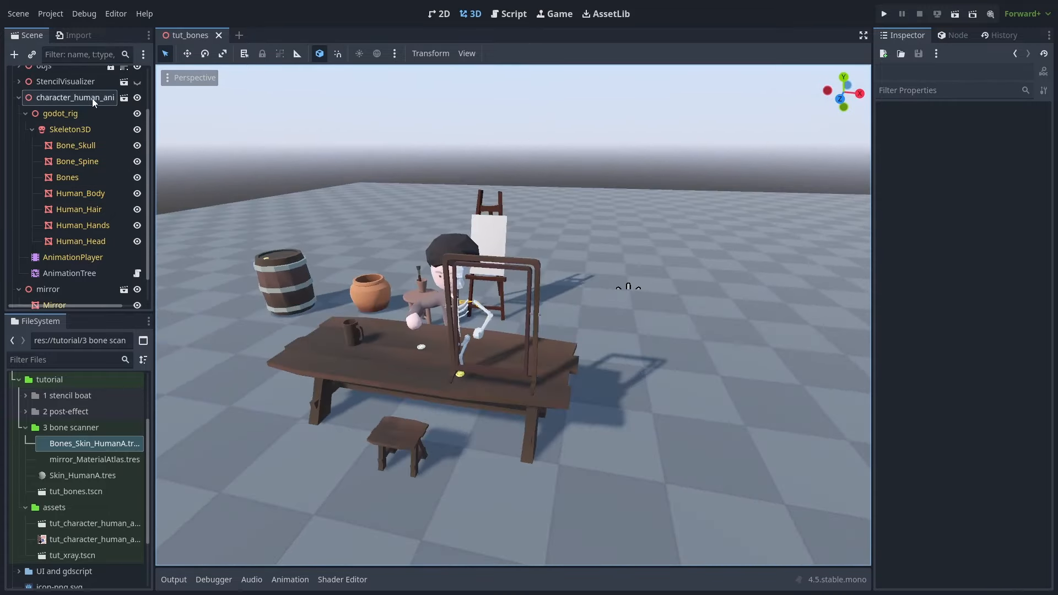
# Test the mirror effect by moving the whole animated character node across the scene, and undo the move
pyautogui.click(93, 99)
pyautogui.moveTo(499, 417); pyautogui.dragTo(779, 456)
pyautogui.hotkey('ctrl', 'z')
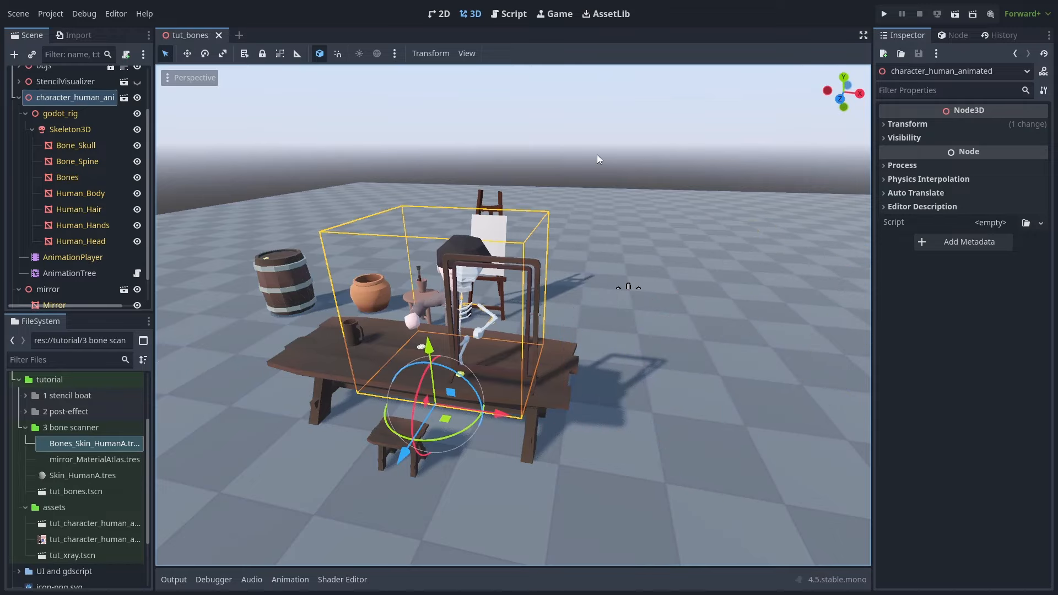
# Switch the Human_Body material's Transparency to Depth Pre-Pass and inspect the character's shadow and the view through the mirror
pyautogui.moveTo(598, 159)
pyautogui.mouseDown(button='middle')
pyautogui.moveTo(508, 176)
pyautogui.moveTo(391, 170)
pyautogui.moveTo(457, 181)
pyautogui.moveTo(468, 173)
pyautogui.moveTo(456, 173)
pyautogui.mouseUp(button='middle')
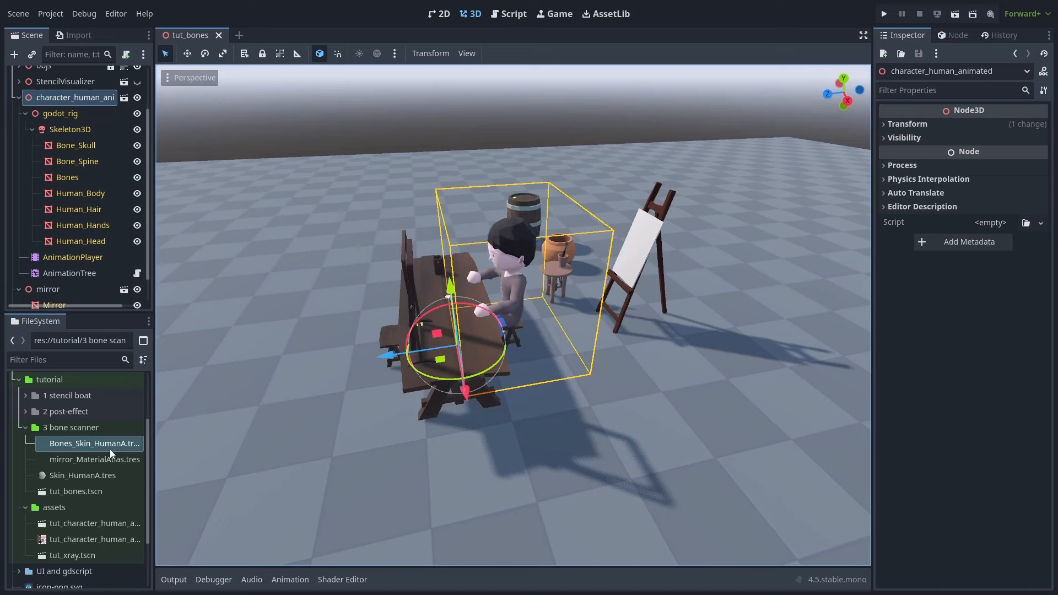
pyautogui.click(96, 194)
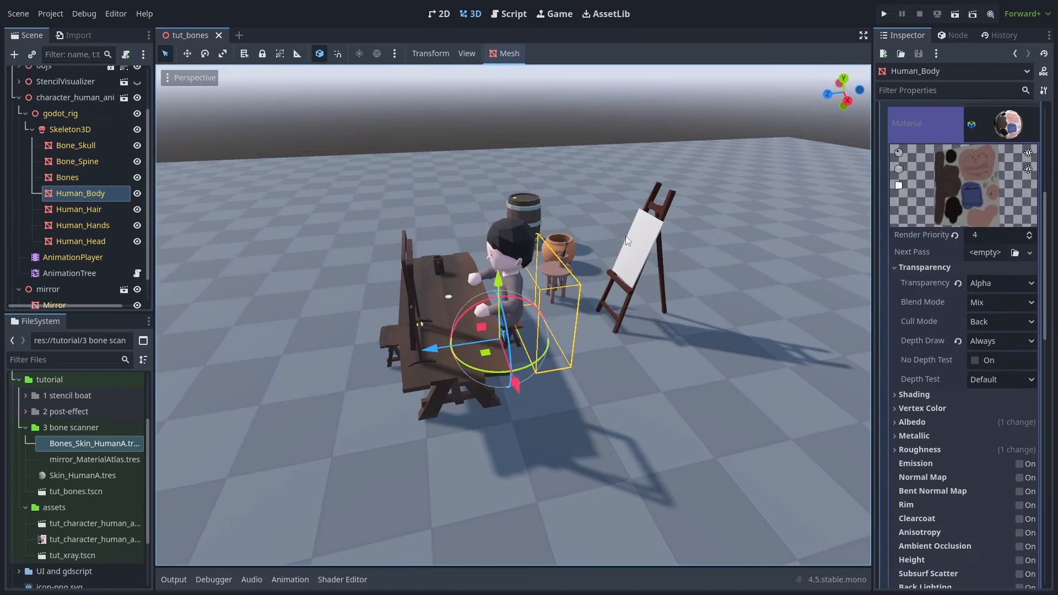
pyautogui.click(983, 284)
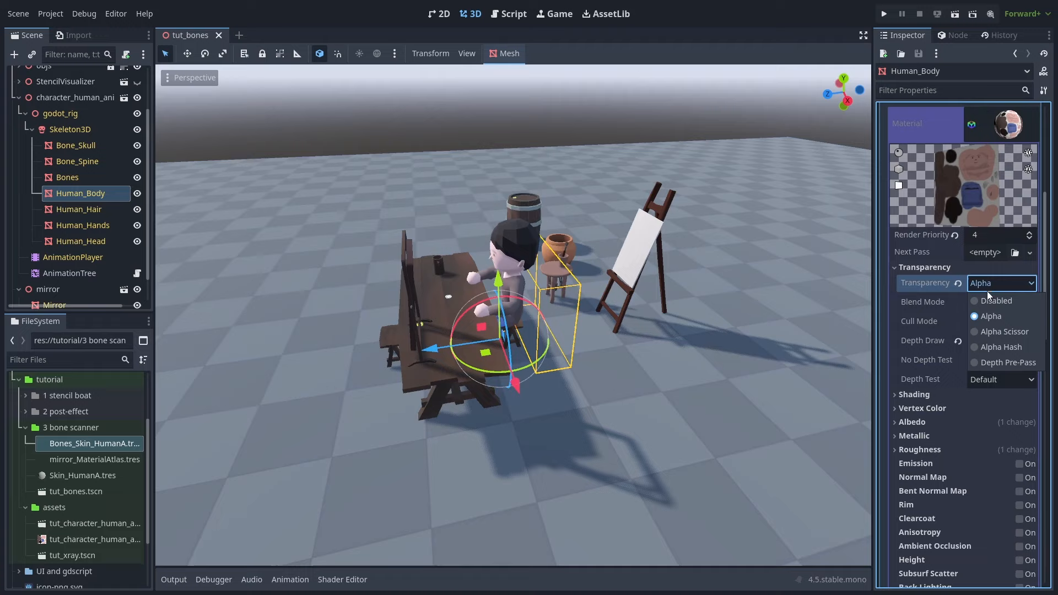
pyautogui.click(1004, 364)
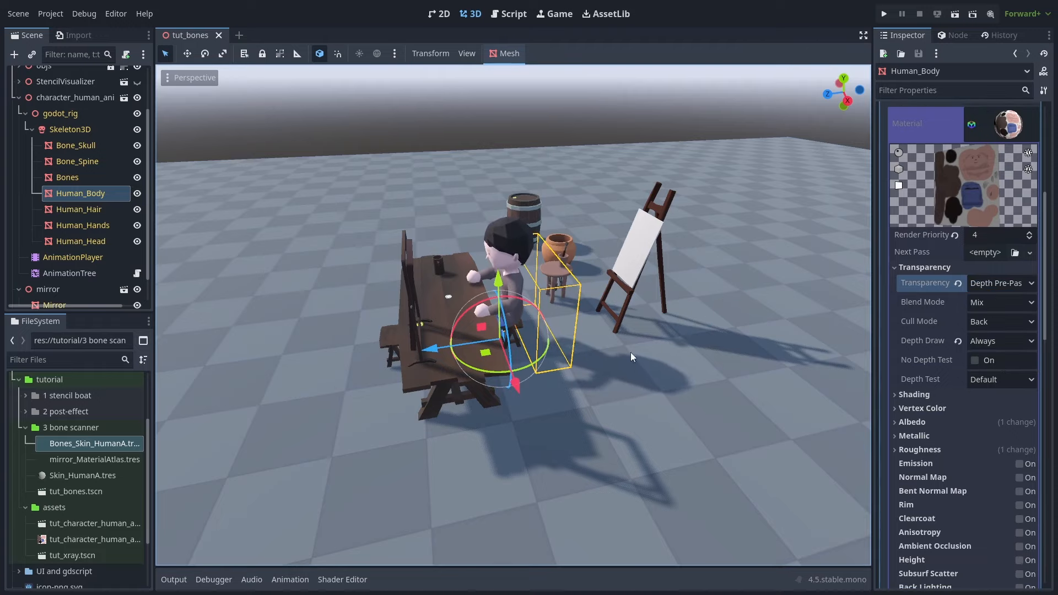
pyautogui.click(531, 127)
pyautogui.moveTo(531, 126)
pyautogui.mouseDown(button='middle')
pyautogui.moveTo(429, 170)
pyautogui.moveTo(538, 142)
pyautogui.moveTo(531, 137)
pyautogui.mouseUp(button='middle')
pyautogui.scroll(6, 484, 286)
pyautogui.moveTo(567, 319); pyautogui.dragTo(591, 292, button='middle')
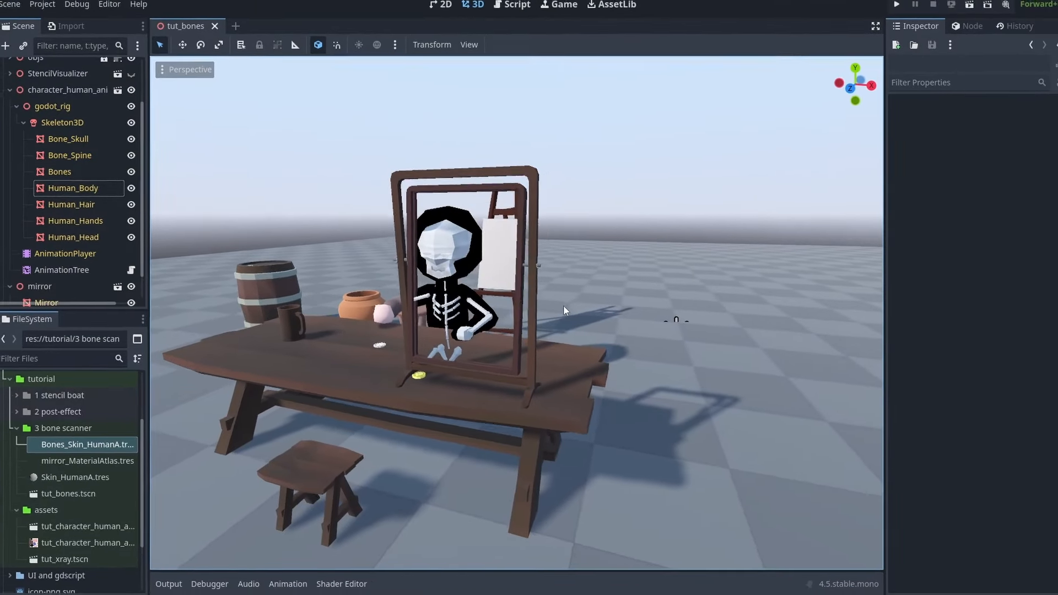
# Set the Geometry Transparency of the Human_Body, Human_Hair, Human_Hands and Human_Head meshes together to 0.01
pyautogui.moveTo(555, 311)
pyautogui.mouseDown(button='middle')
pyautogui.moveTo(578, 310)
pyautogui.moveTo(555, 311)
pyautogui.moveTo(563, 306)
pyautogui.mouseUp(button='middle')
pyautogui.click(91, 193)
pyautogui.keyDown('shift'); pyautogui.click(105, 240); pyautogui.keyUp('shift')
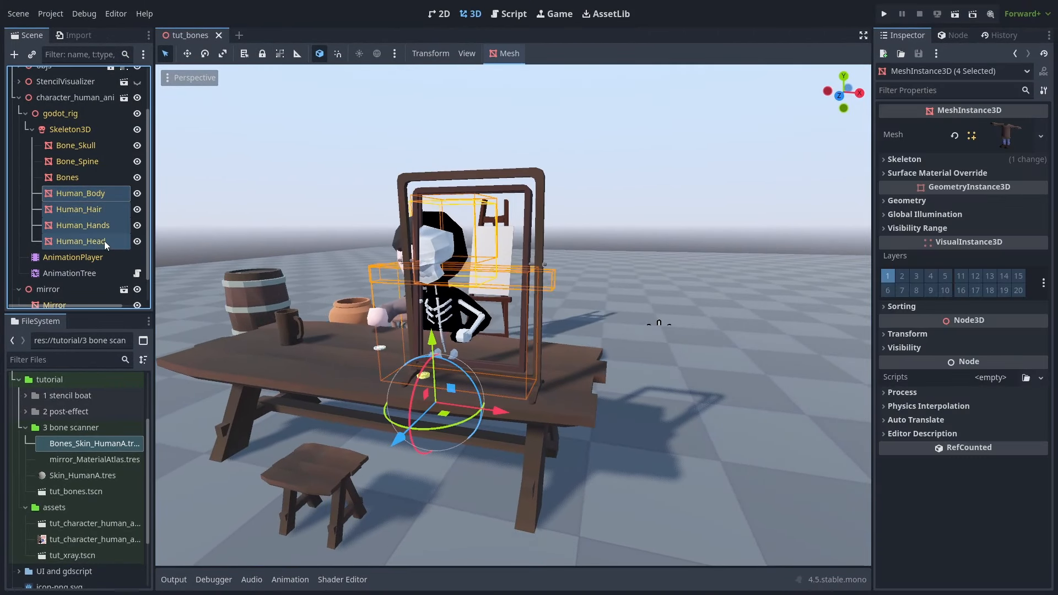
pyautogui.click(931, 199)
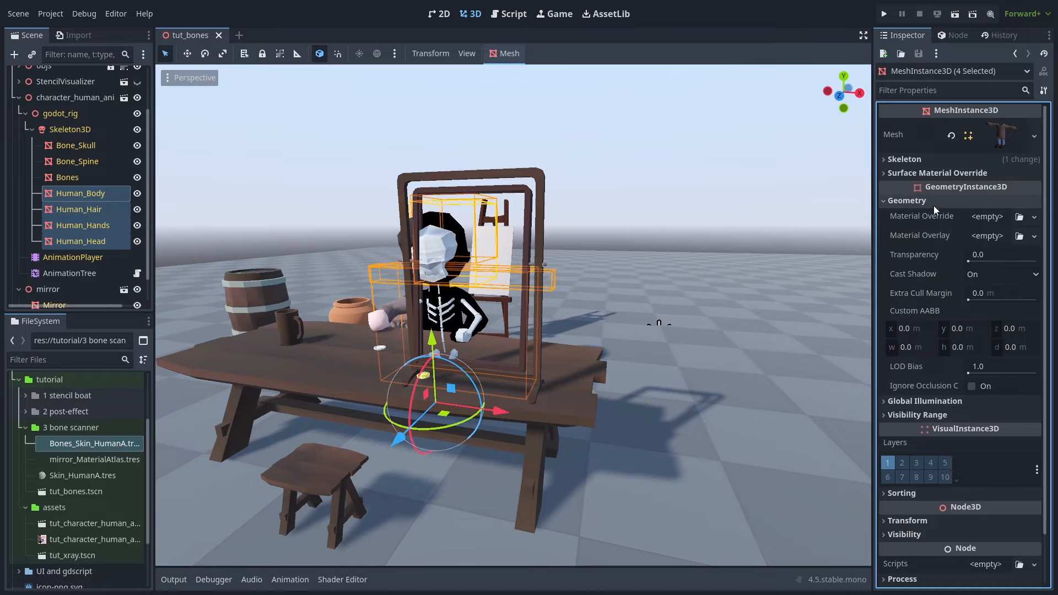
pyautogui.click(996, 253)
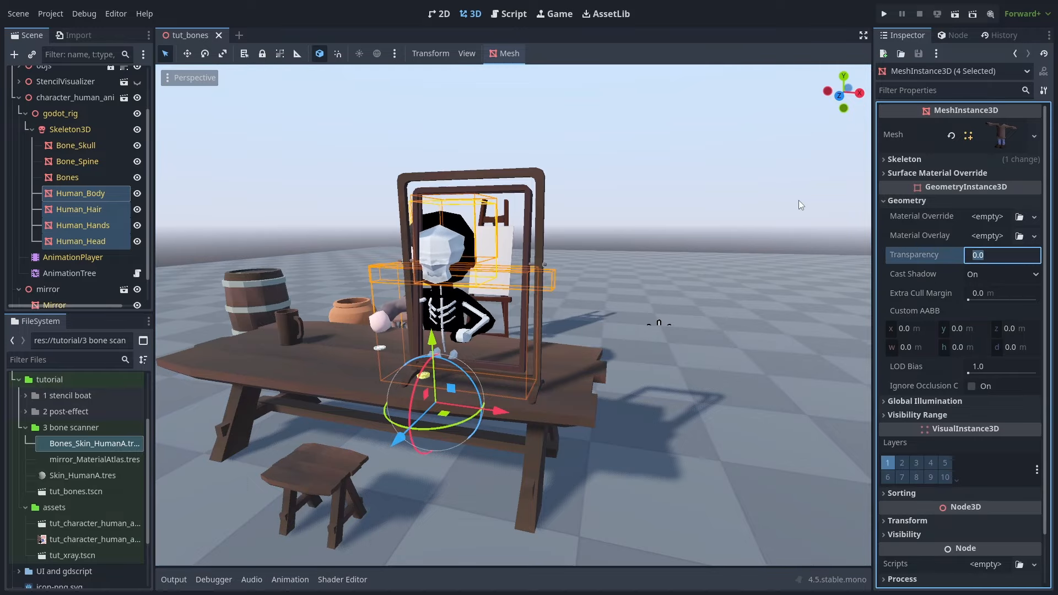
pyautogui.write('1')
pyautogui.press('Return')
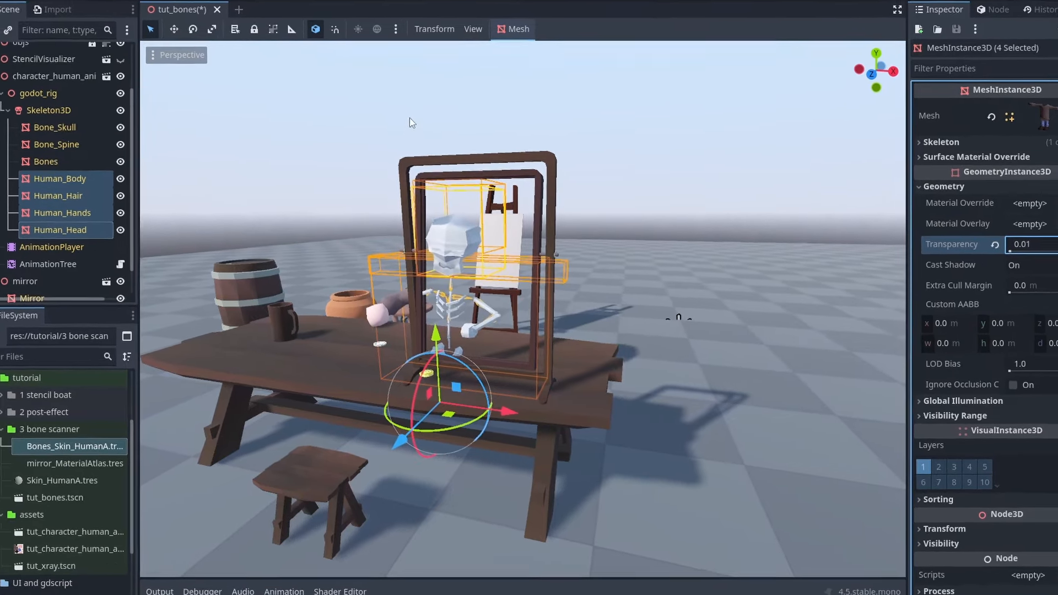
pyautogui.click(407, 122)
pyautogui.moveTo(398, 137); pyautogui.dragTo(337, 191, button='middle')
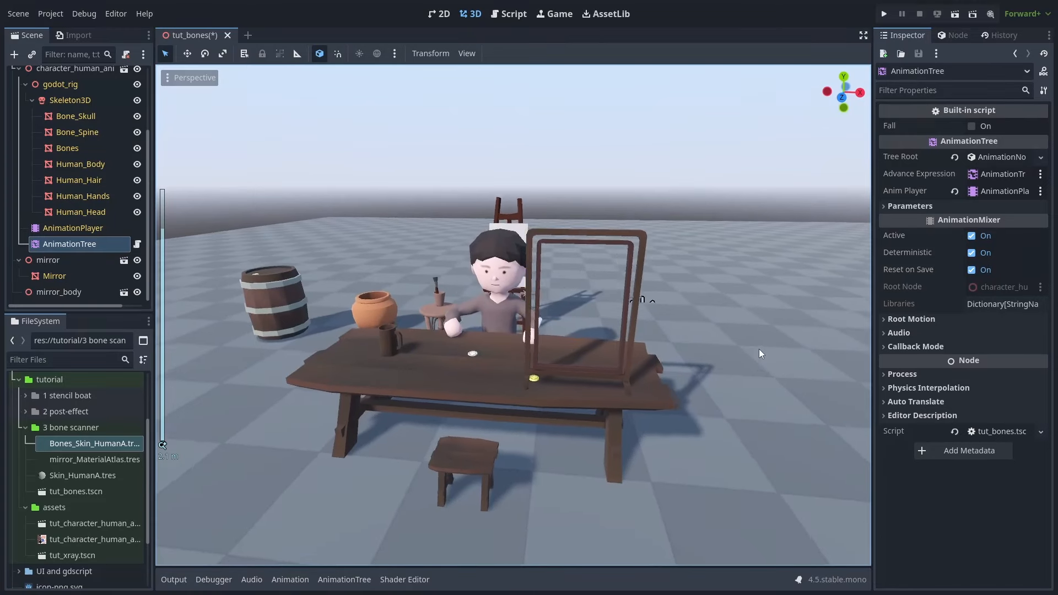
# Enable the AnimationTree's Fall option and view the character's animation through the mirror
pyautogui.moveTo(759, 350); pyautogui.dragTo(723, 343, button='middle')
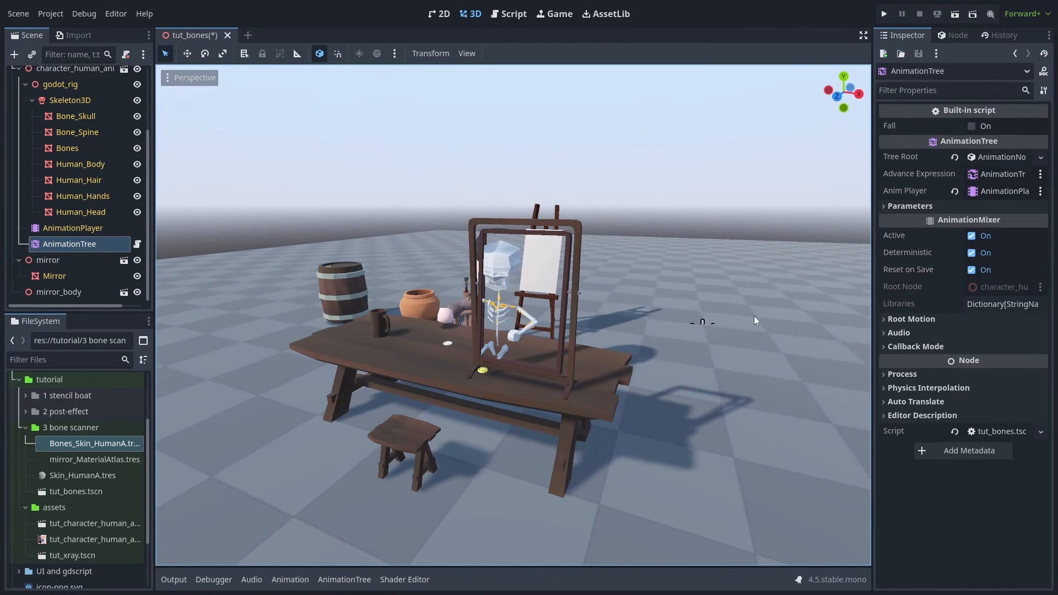
pyautogui.click(970, 127)
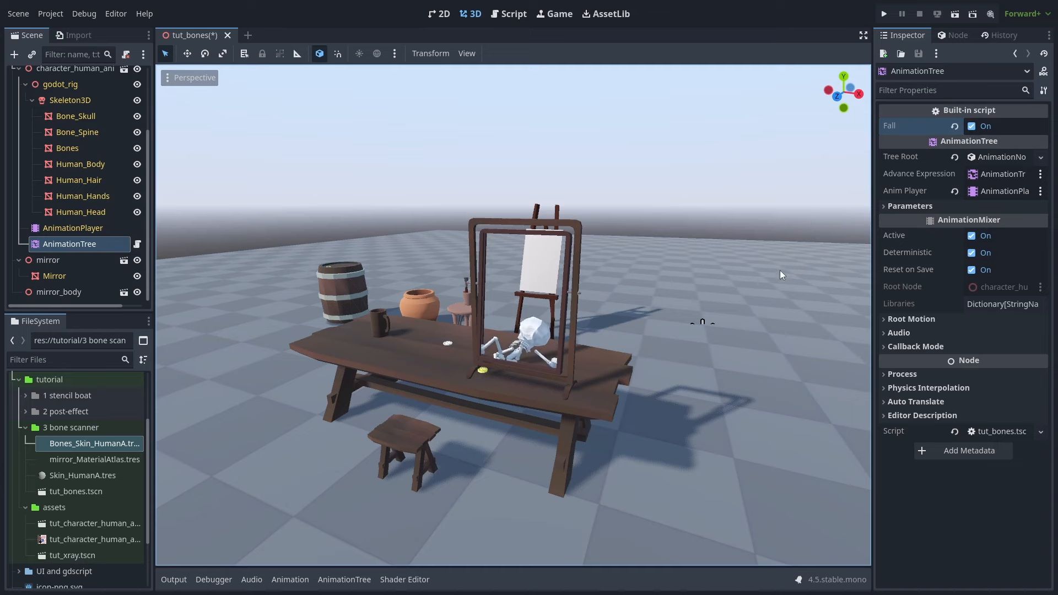
pyautogui.moveTo(755, 320); pyautogui.dragTo(690, 309, button='middle')
pyautogui.scroll(-2, 688, 314)
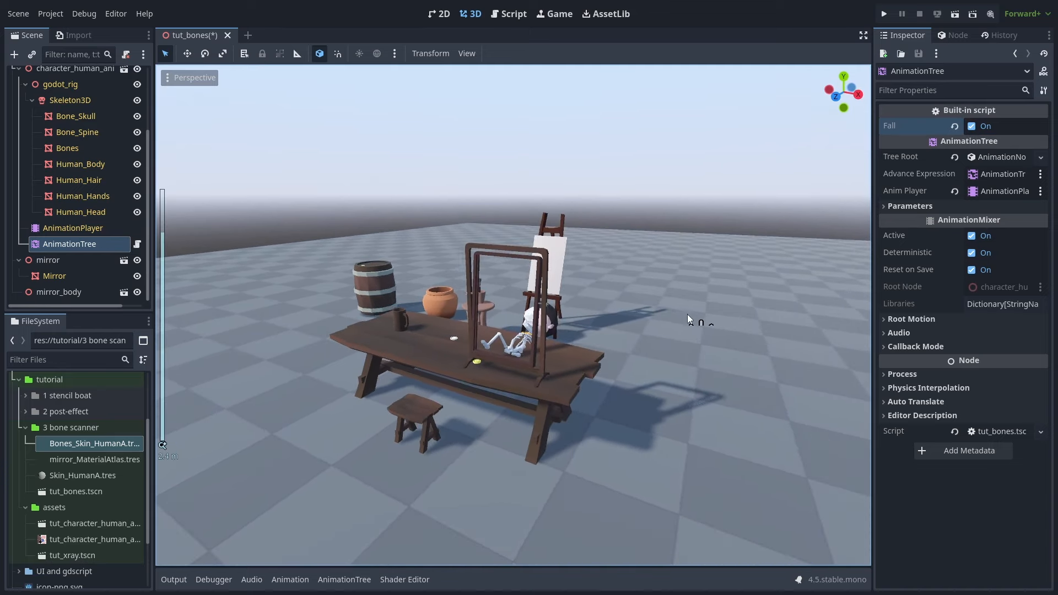